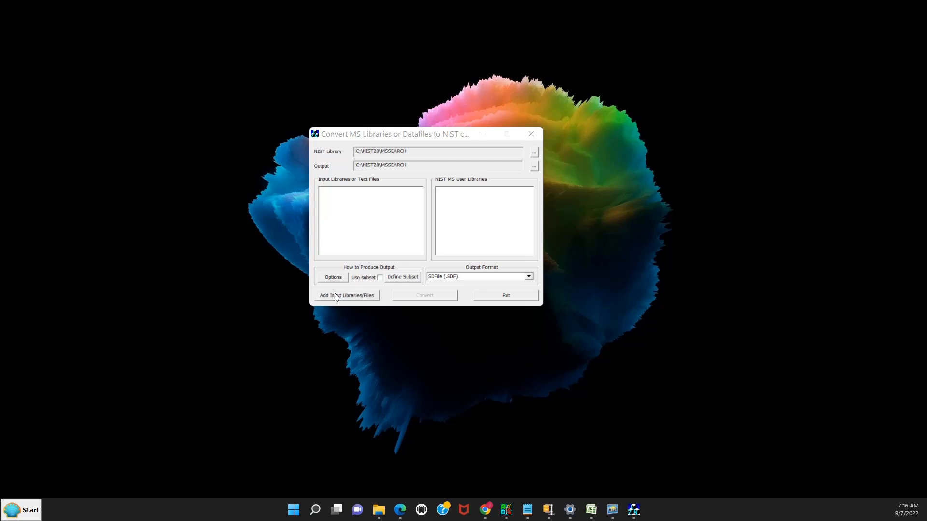
# Add the jltest library from C:\NIST20\MSSEARCH as the input library and convert it to SDFile (.SDF) format.
pyautogui.click(370, 264)
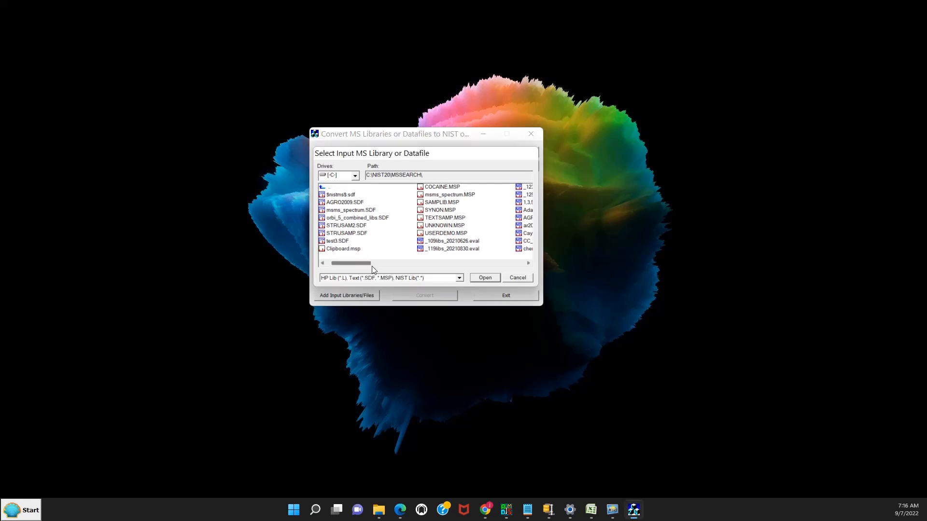
pyautogui.click(411, 264)
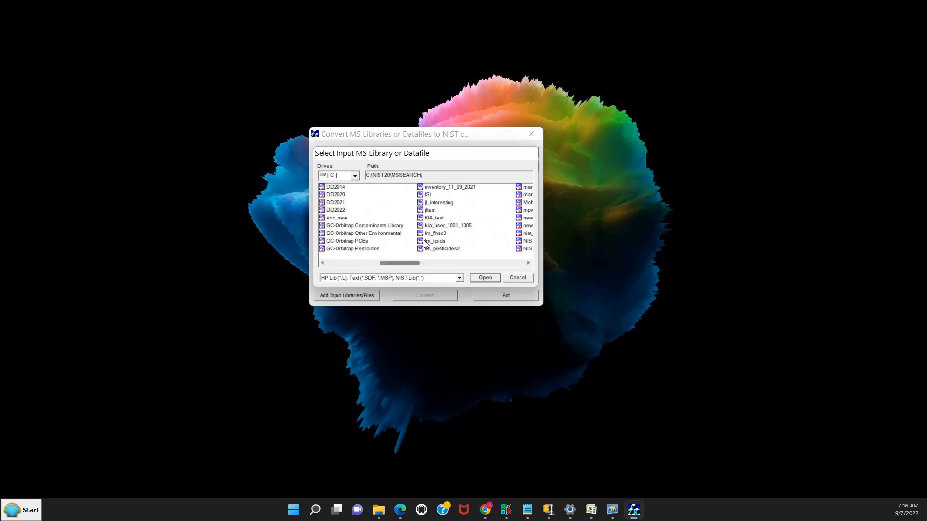
pyautogui.click(430, 211)
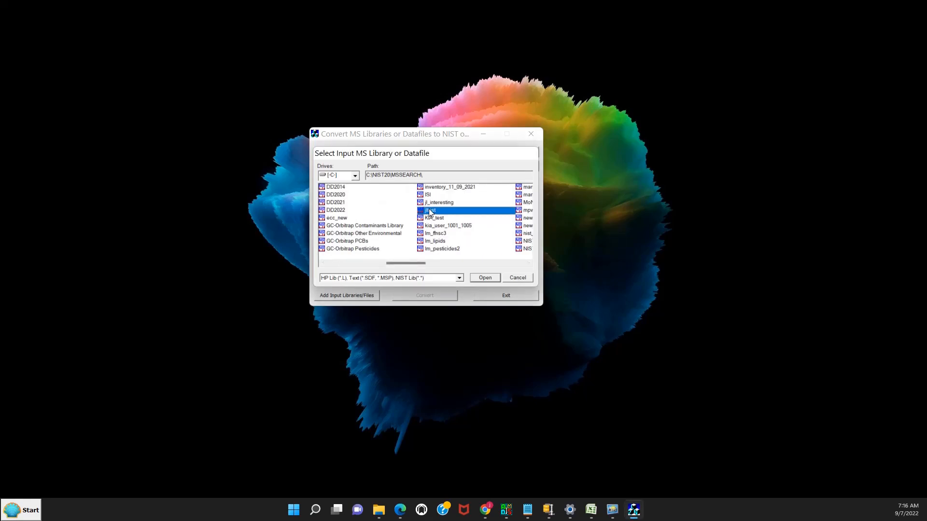
pyautogui.click(482, 278)
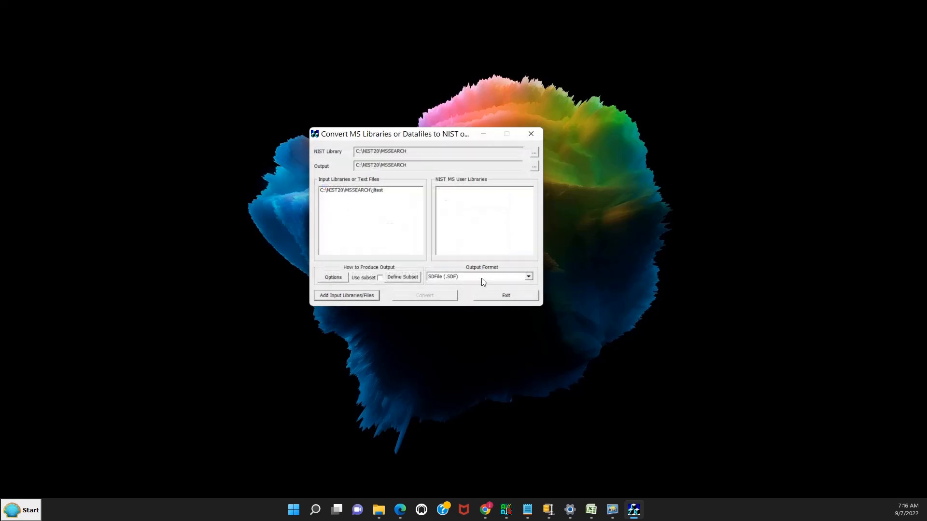
pyautogui.click(349, 190)
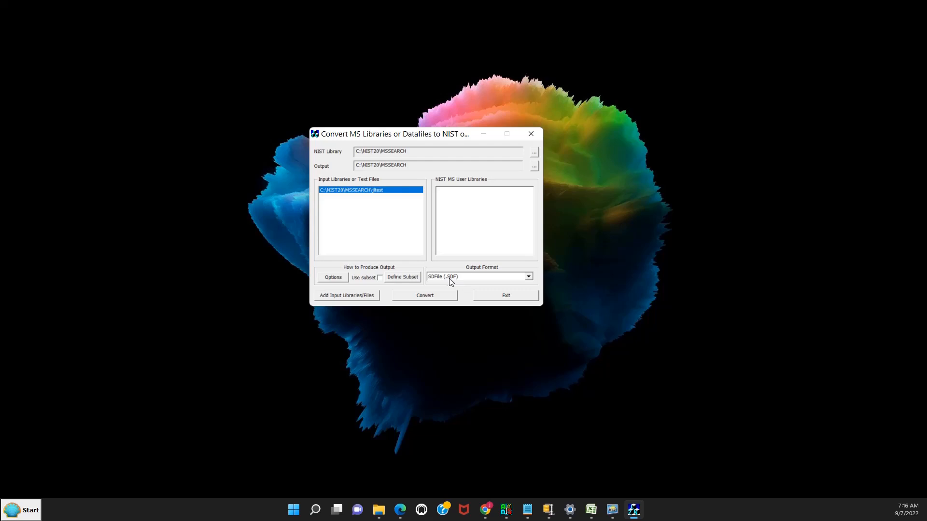
pyautogui.click(433, 296)
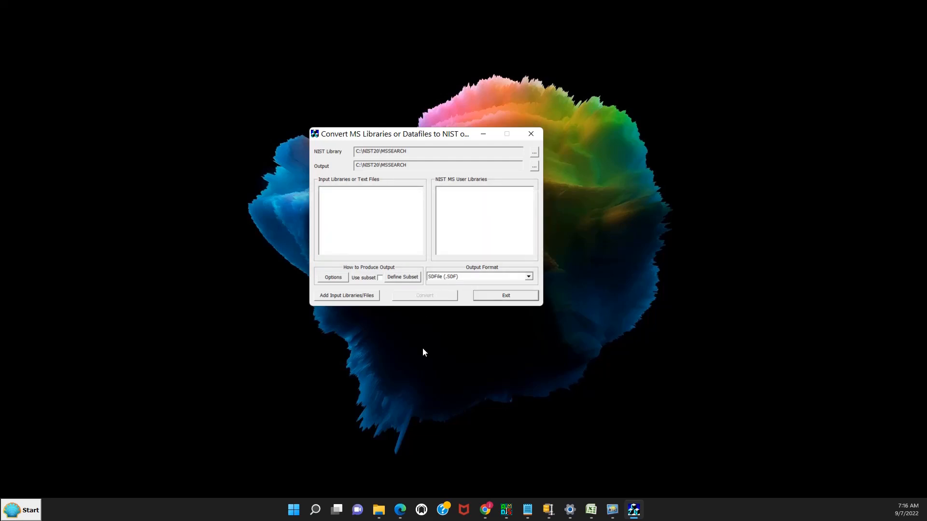
# Switch to File Explorer, open jltest.SDF from the MSSEARCH folder and examine its structure data, property fields and mass spectral peaks.
pyautogui.click(381, 510)
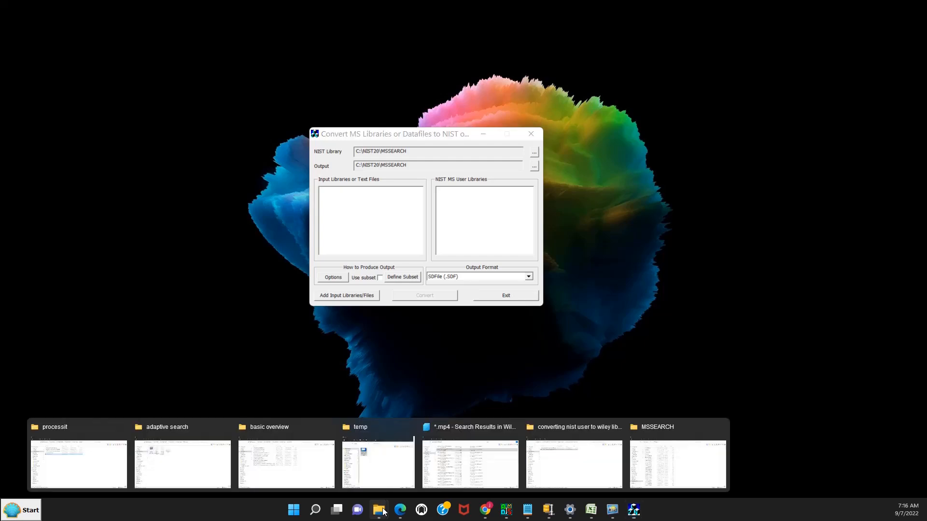
pyautogui.click(661, 478)
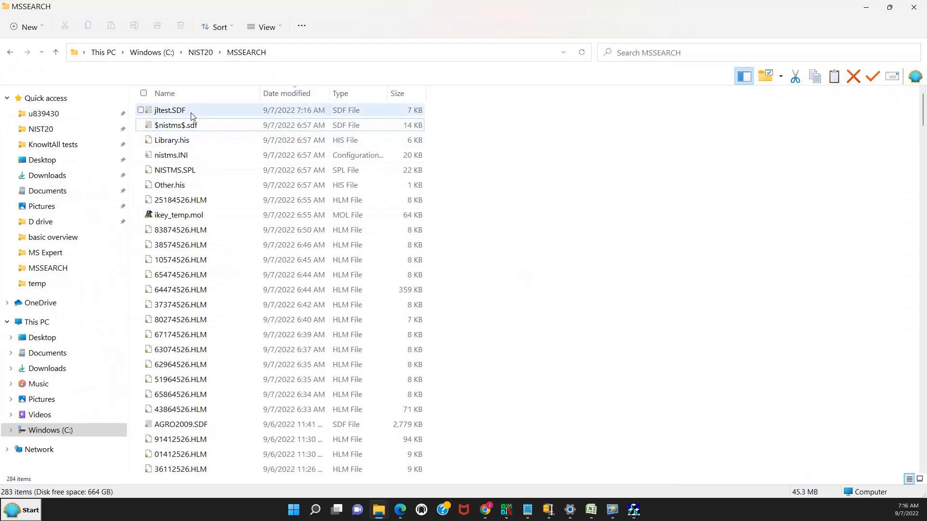
pyautogui.click(192, 116)
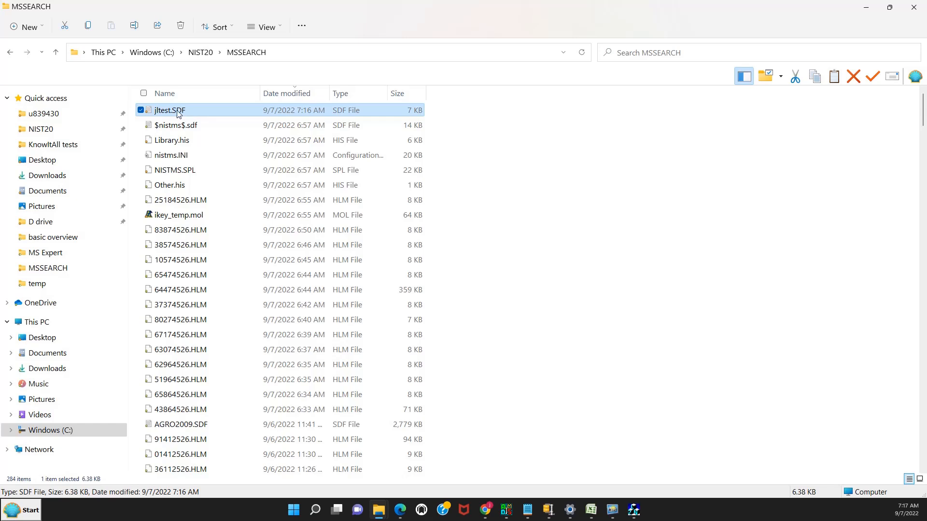
pyautogui.doubleClick(179, 112)
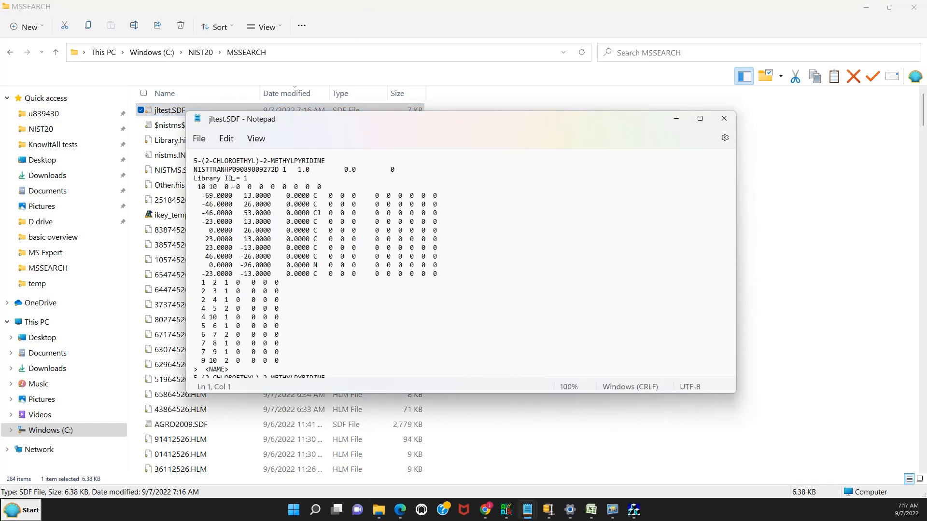
pyautogui.scroll(-4, 241, 202)
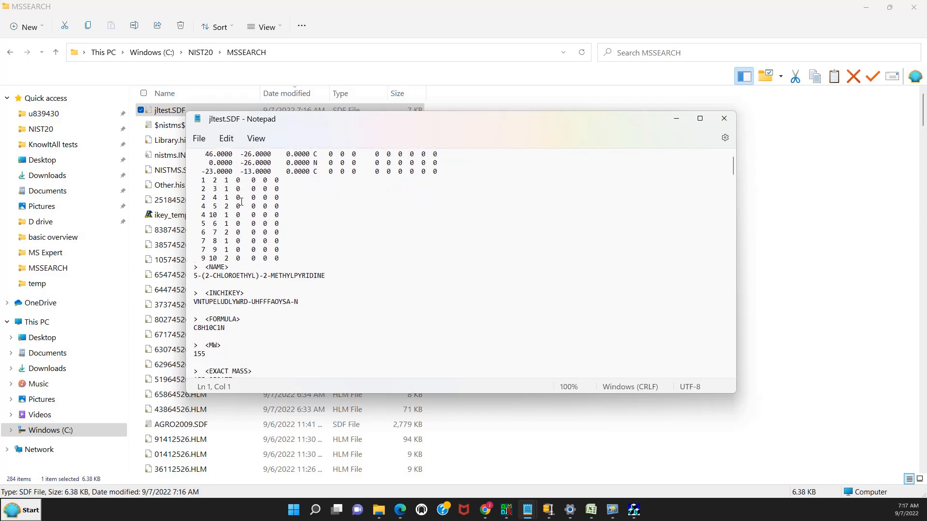
pyautogui.scroll(-6, 241, 201)
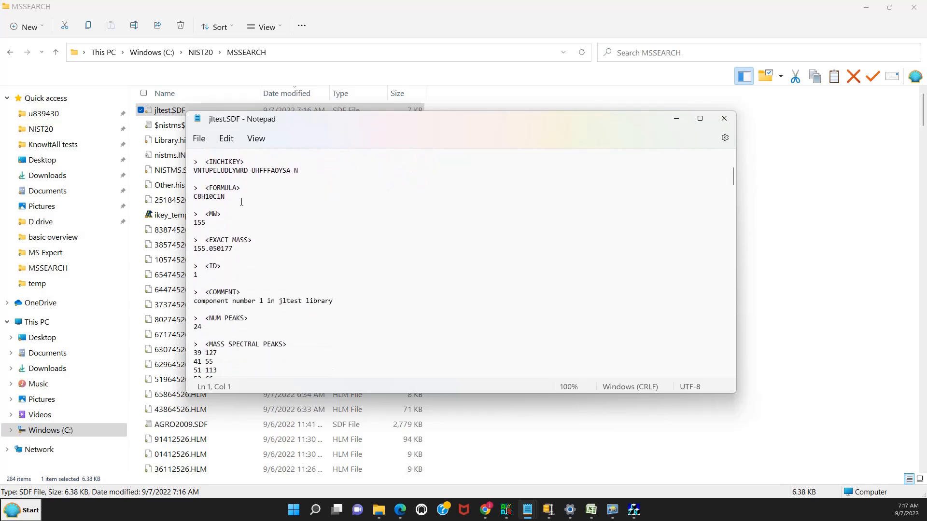
pyautogui.scroll(-2, 242, 202)
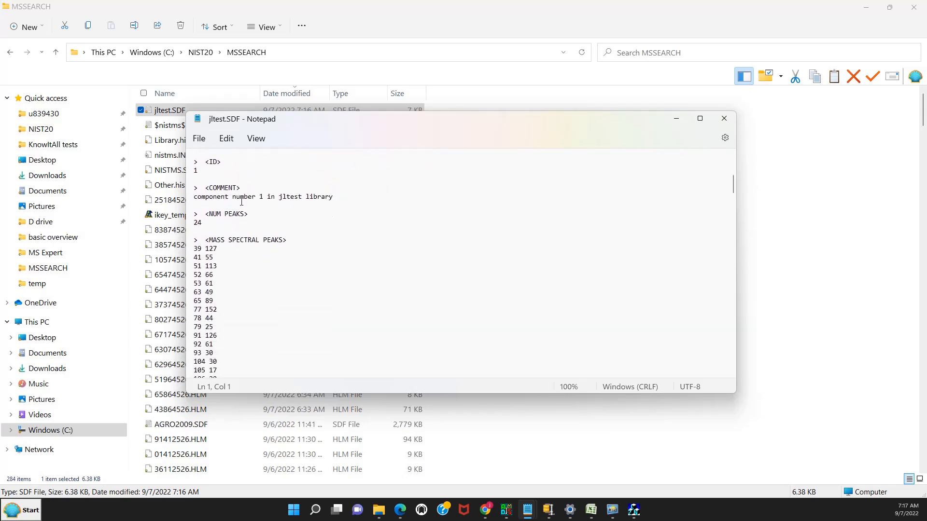
pyautogui.scroll(3, 241, 201)
pyautogui.scroll(3, 241, 202)
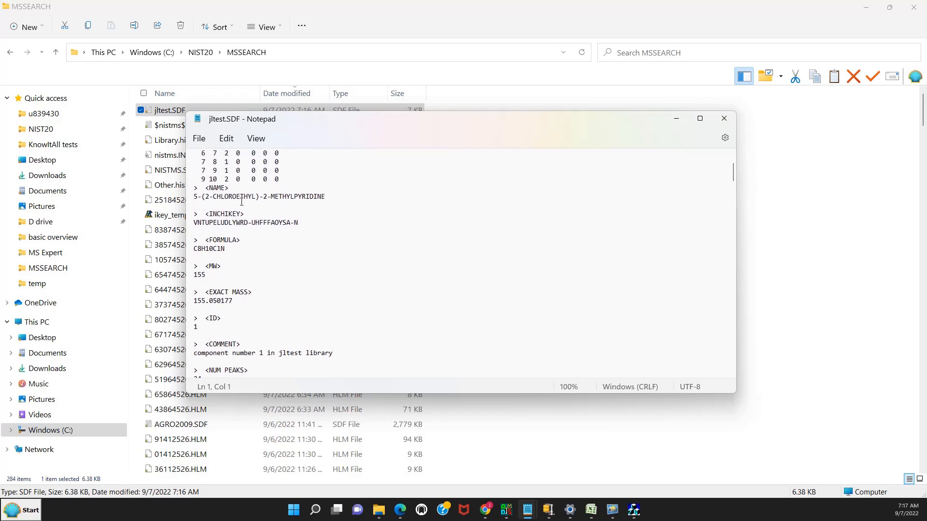
pyautogui.scroll(-5, 242, 202)
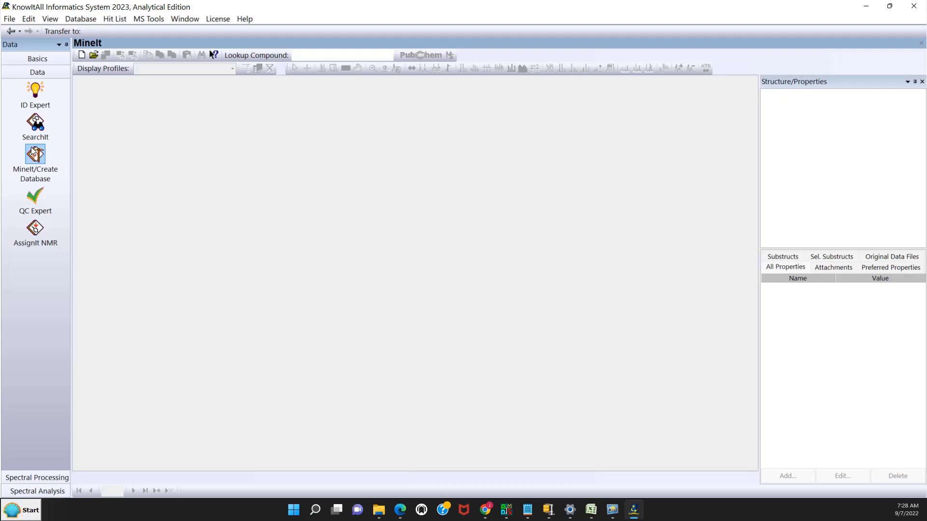
# Set up a new local database in KnowItAll MineIt with jltest as both its database name and abbreviation.
pyautogui.click(9, 19)
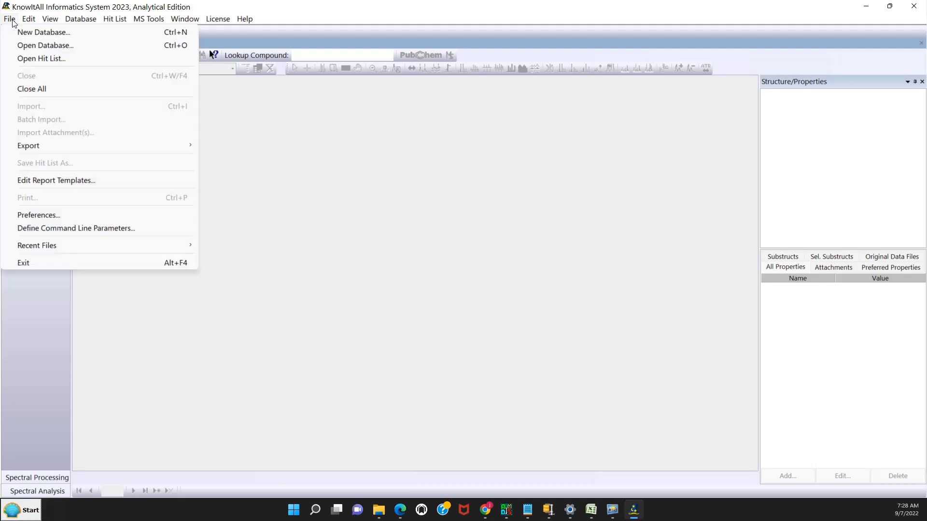
pyautogui.click(19, 32)
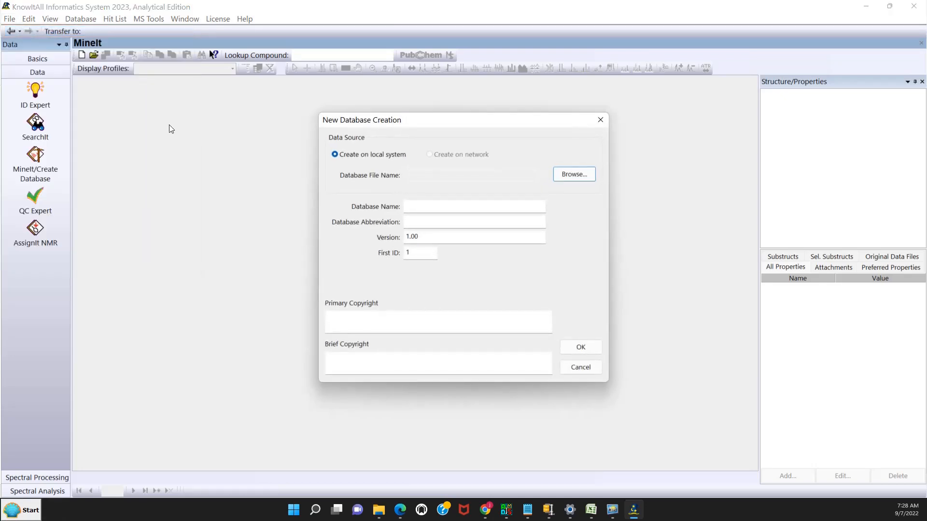
pyautogui.click(437, 206)
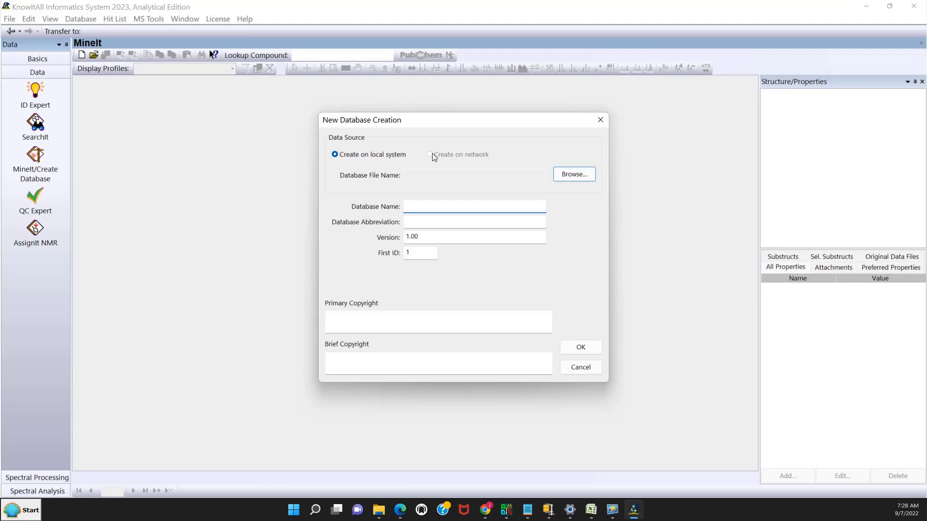
pyautogui.write('jltest')
pyautogui.click(414, 224)
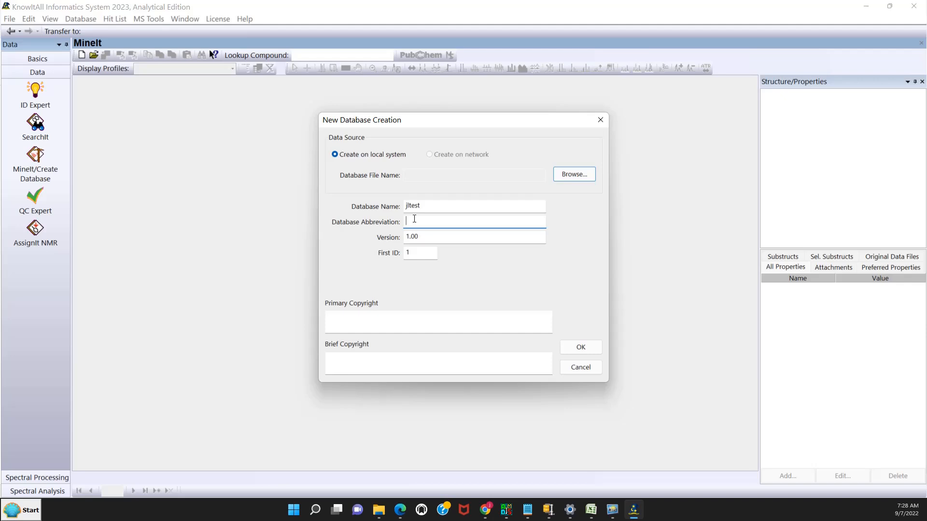
pyautogui.write('jltest')
# Save the new database file in the Desktop's temp folder as a Sadtler database (*.sdbx).
pyautogui.click(566, 178)
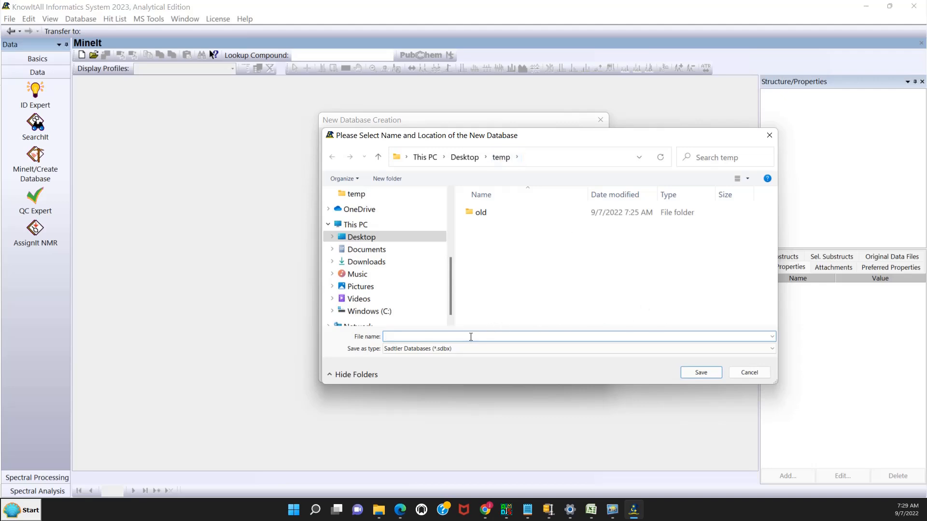
pyautogui.write('est')
pyautogui.click(686, 373)
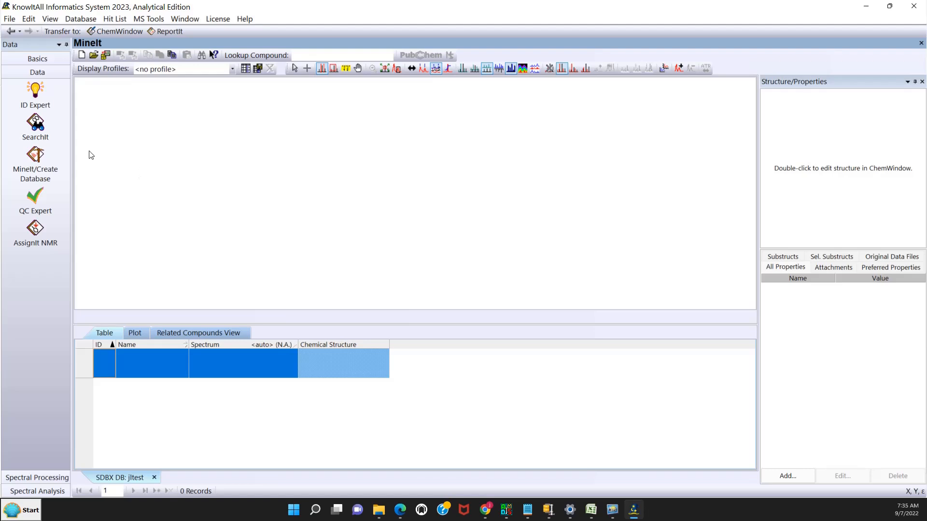
# Start importing jltest.SDF from the MSSEARCH folder with implicit hydrogens added, and continue to the property and field mapping.
pyautogui.click(11, 20)
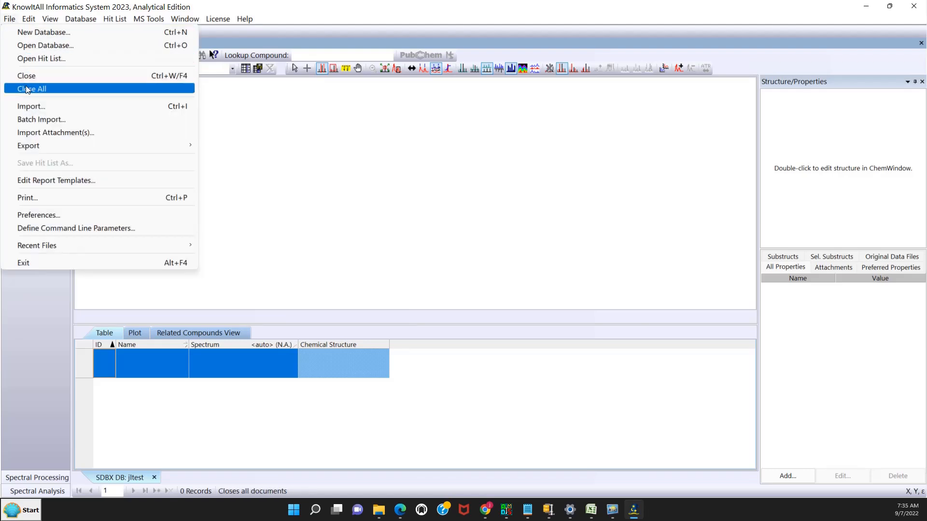
pyautogui.click(22, 105)
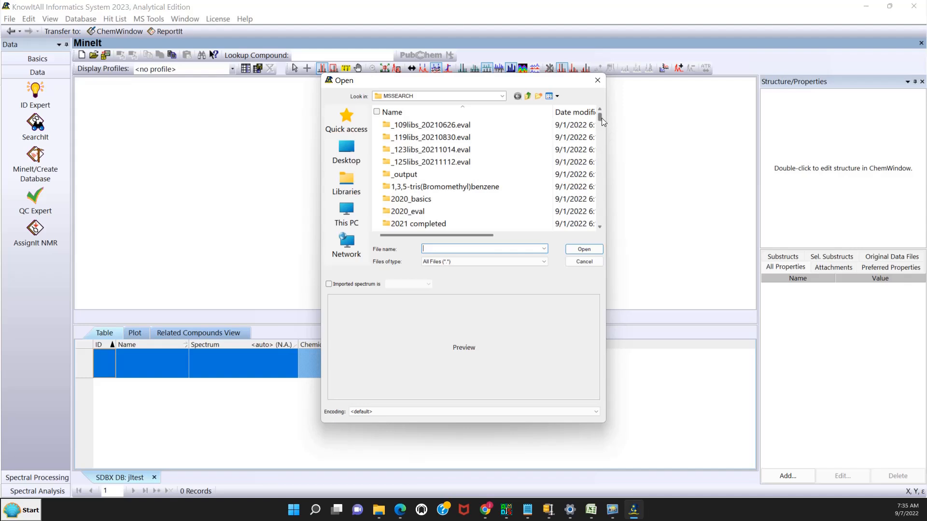
pyautogui.moveTo(602, 118); pyautogui.dragTo(594, 192)
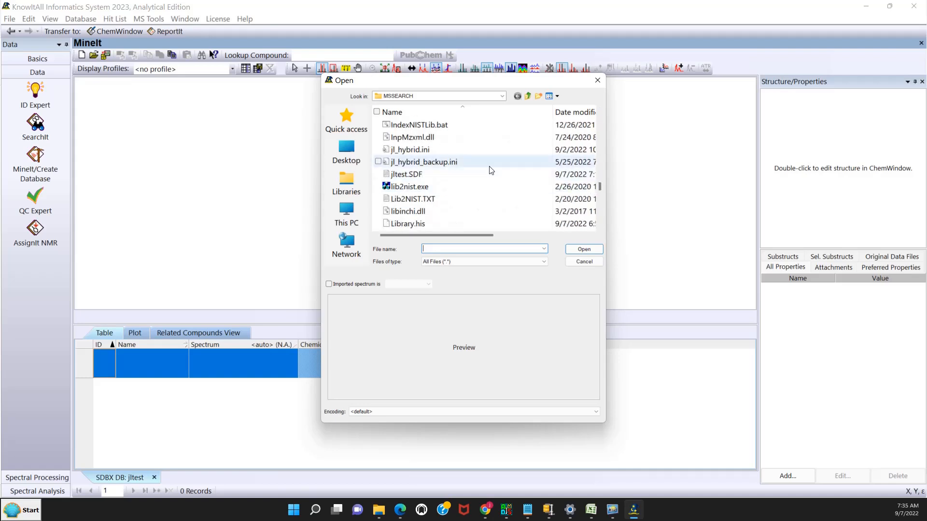
pyautogui.click(413, 178)
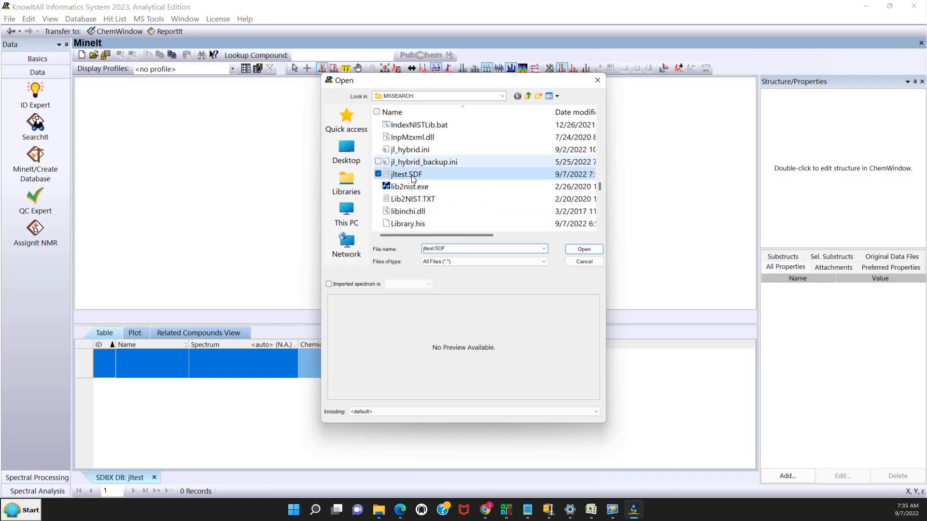
pyautogui.click(581, 249)
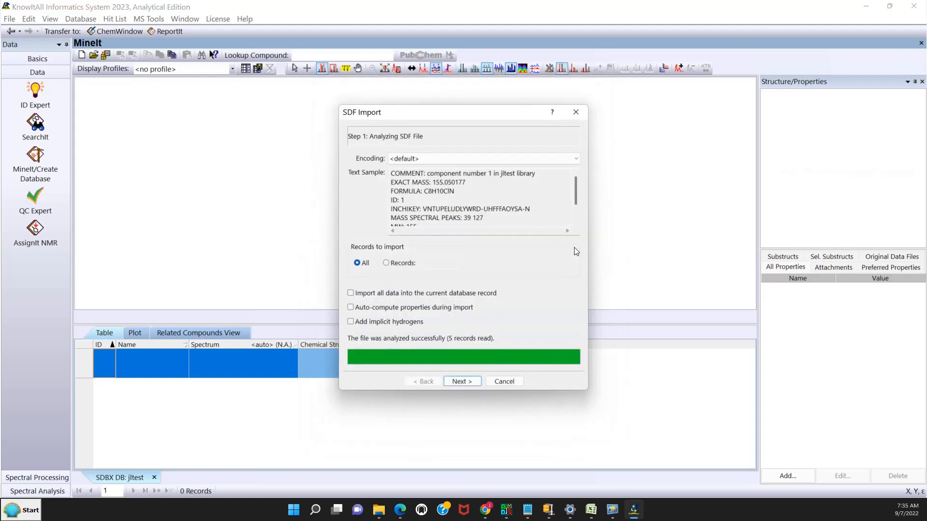
pyautogui.click(350, 322)
pyautogui.click(461, 382)
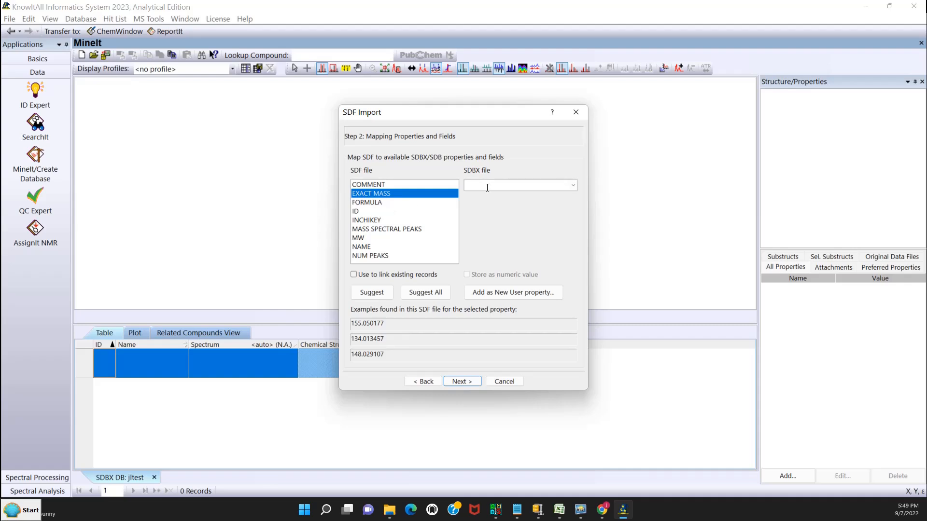
# Review the SDBX fields available for mapping EXACT MASS and check the sample values of the FORMULA field.
pyautogui.click(574, 185)
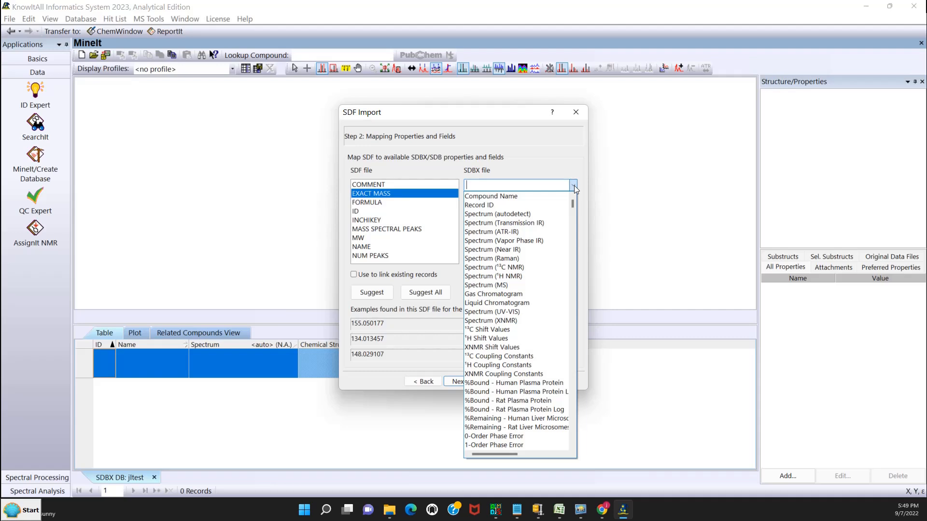
pyautogui.click(575, 185)
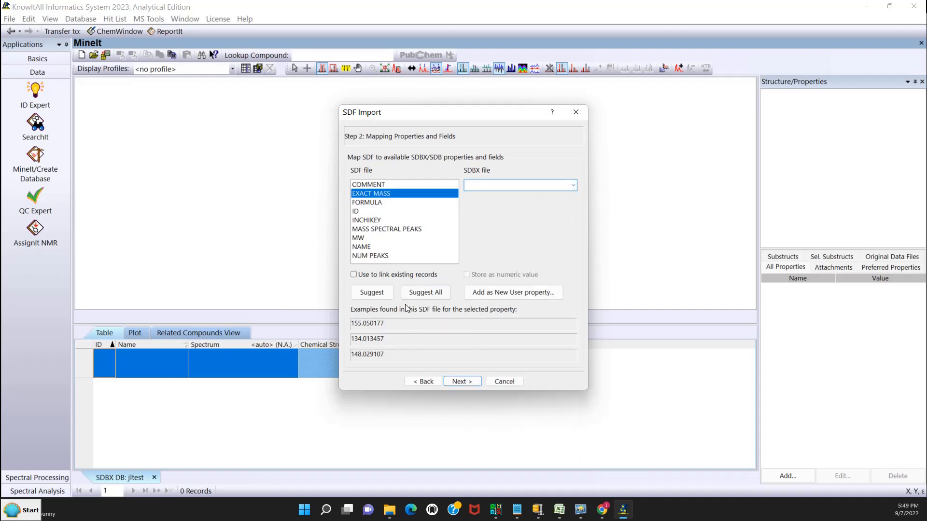
pyautogui.click(371, 203)
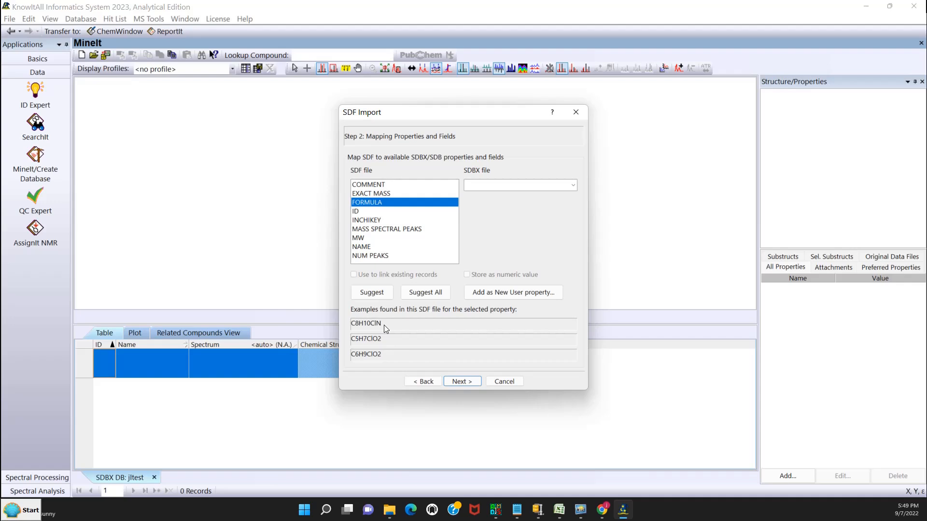
# Examine the field types offered for adding COMMENT as a new user property, and leave the definition without adding it.
pyautogui.click(385, 186)
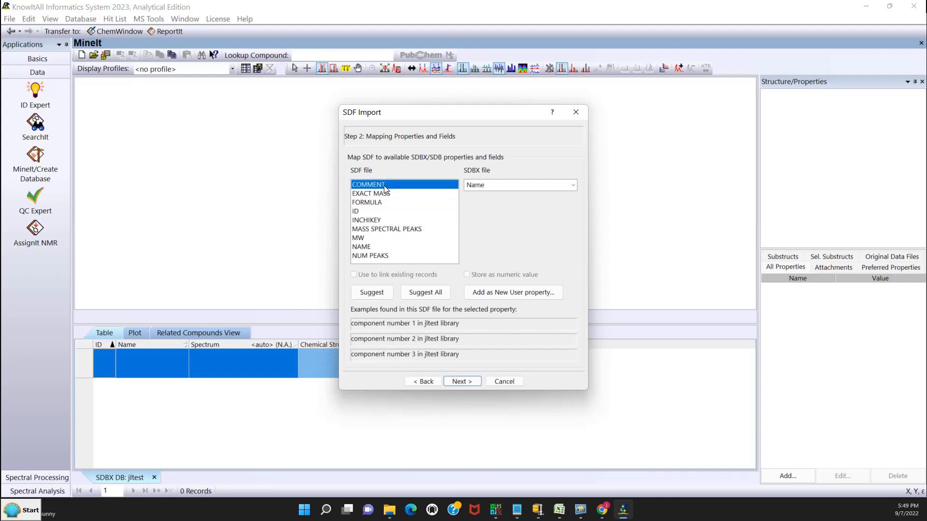
pyautogui.click(514, 293)
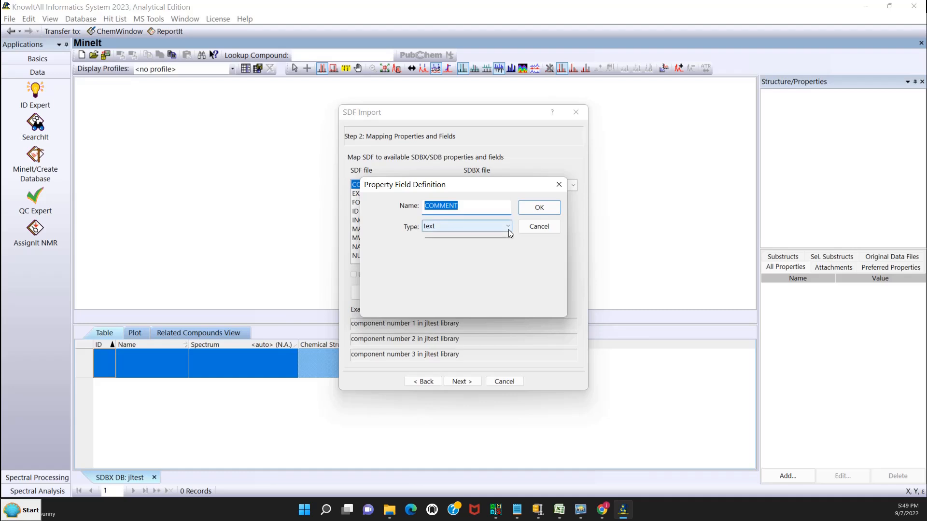
pyautogui.click(509, 230)
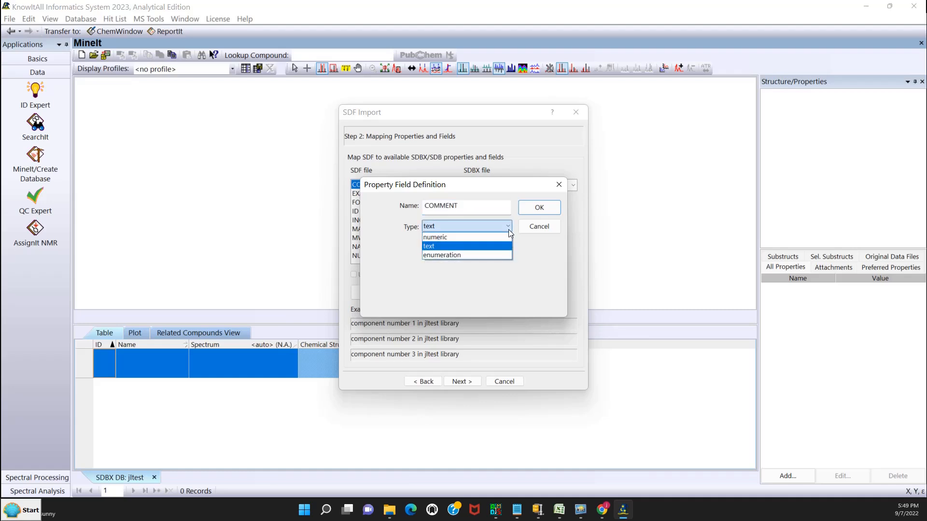
pyautogui.click(540, 228)
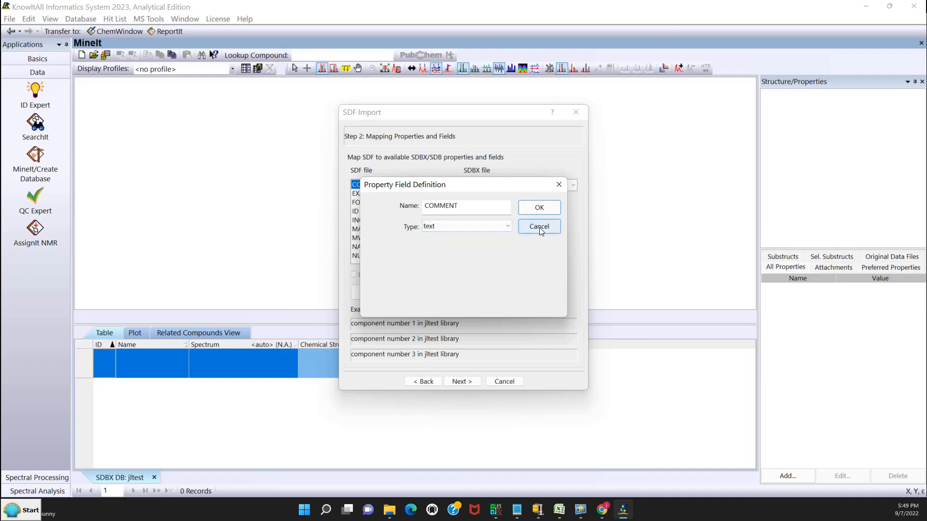
pyautogui.click(540, 228)
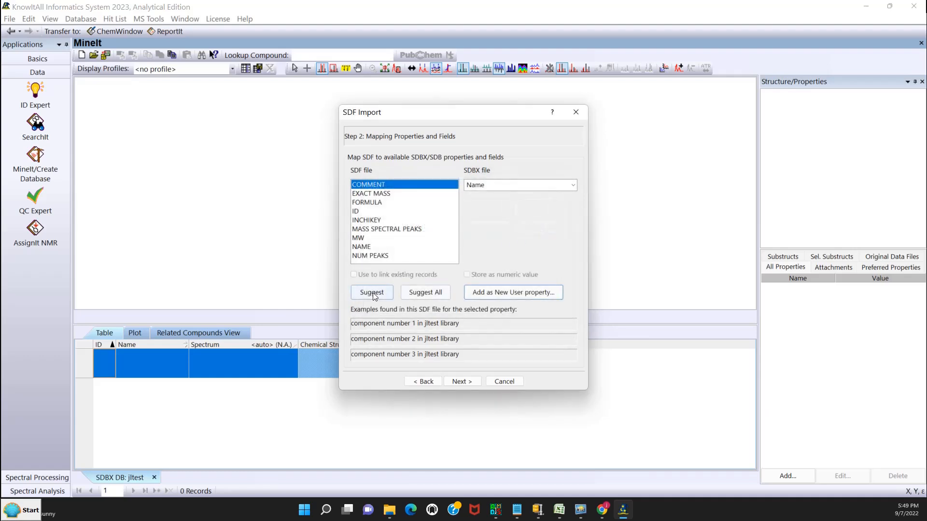
# Apply the suggested mappings to all SDF fields and check those of COMMENT, EXACT MASS and FORMULA.
pyautogui.click(419, 293)
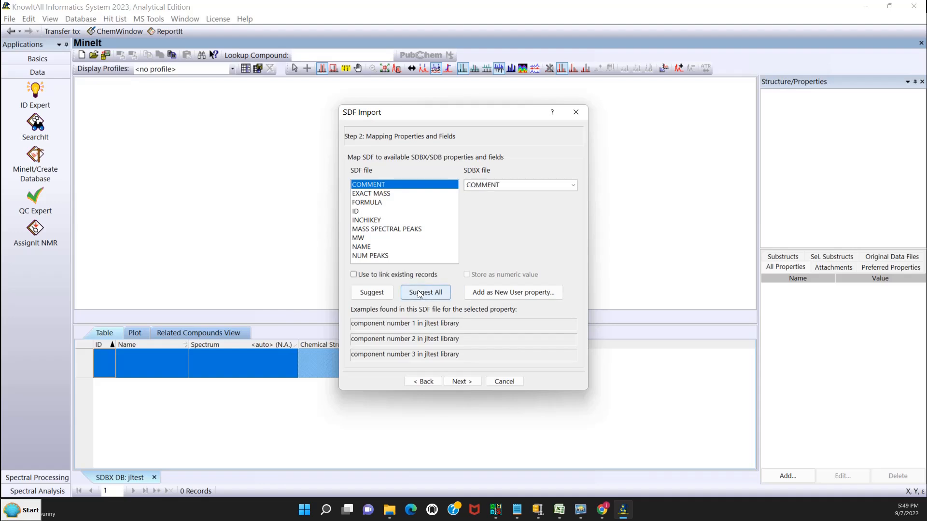
pyautogui.click(410, 187)
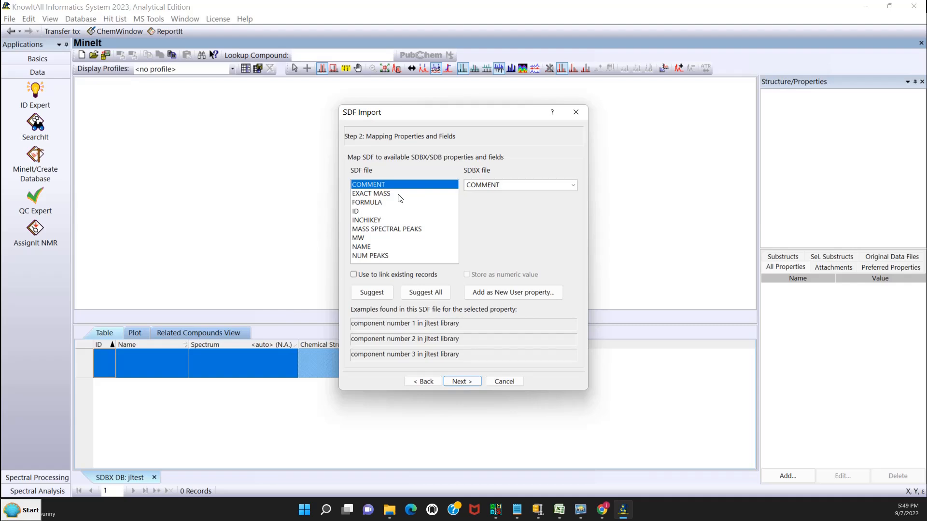
pyautogui.click(400, 194)
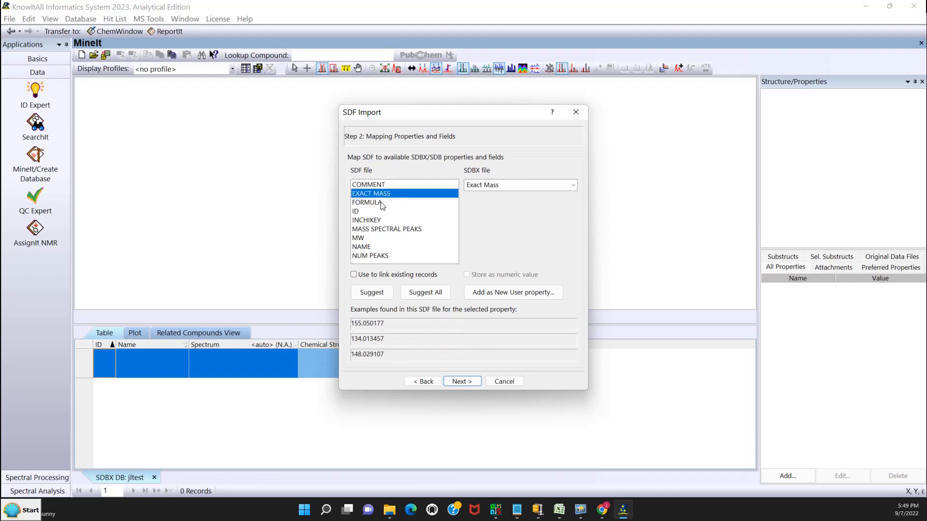
pyautogui.click(377, 204)
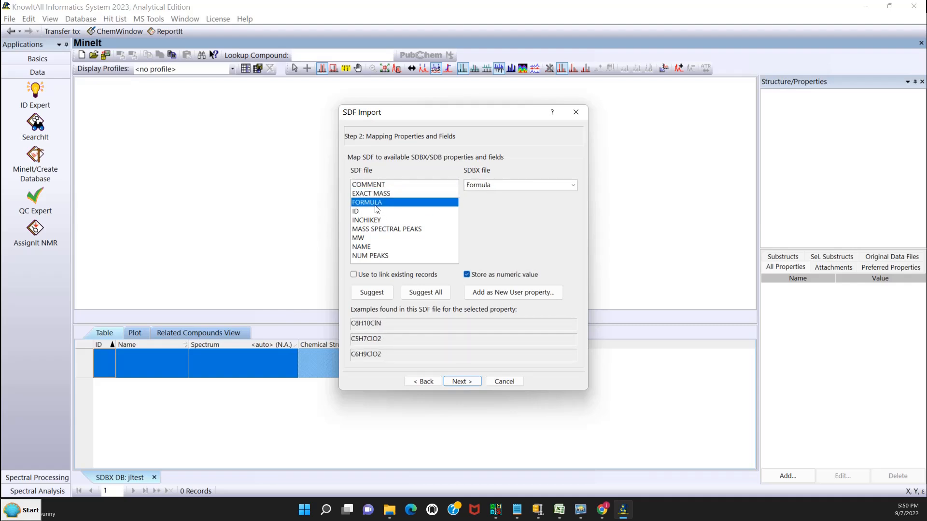
# Map the SDF field ID to the SDBX field Record ID.
pyautogui.click(372, 211)
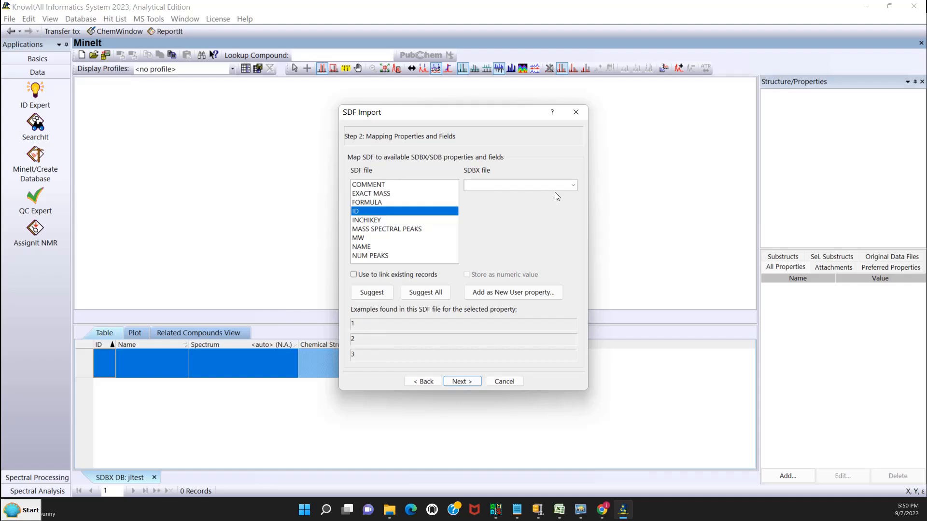
pyautogui.click(572, 187)
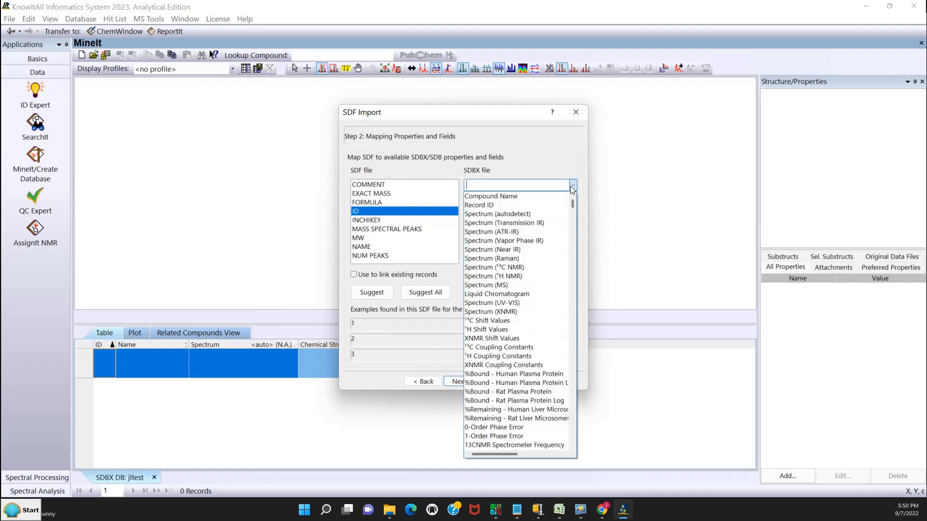
pyautogui.click(517, 205)
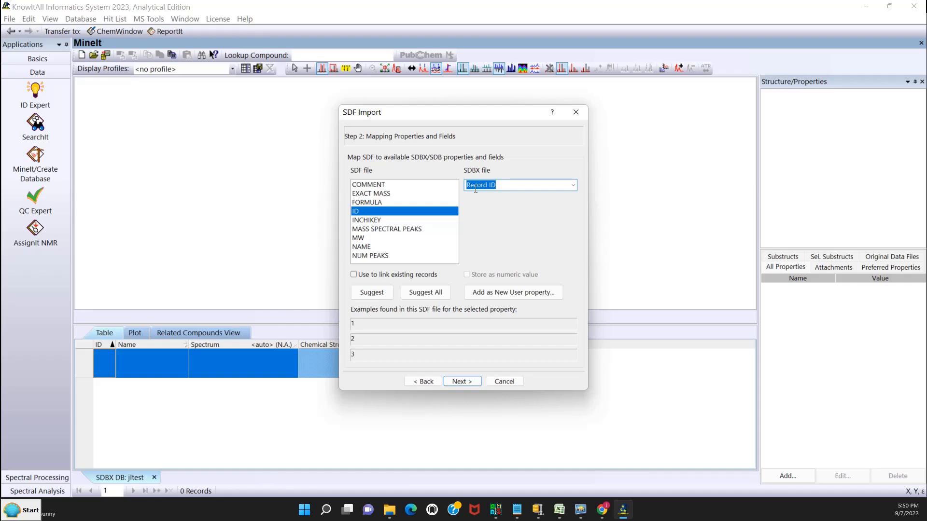
# Check the INCHIKEY mapping, and map MASS SPECTRAL PEAKS to MS Peak Lists.
pyautogui.click(380, 221)
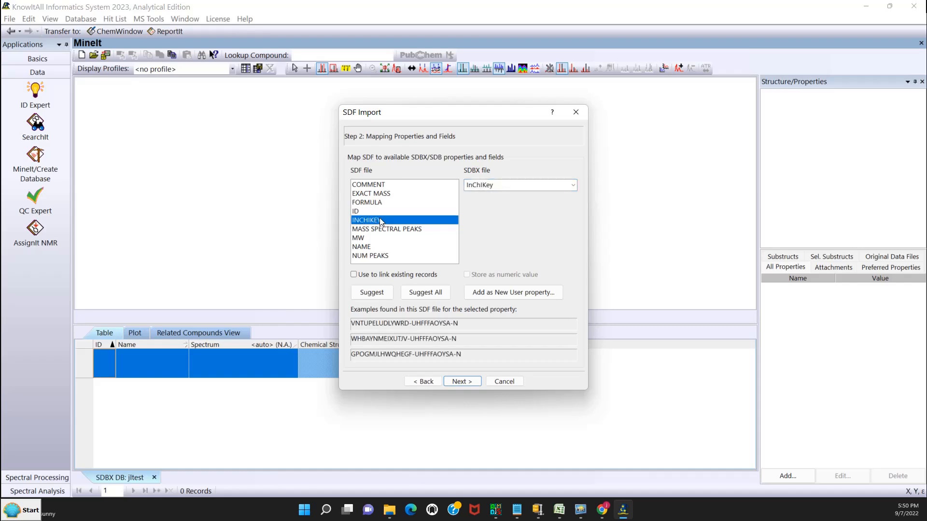
pyautogui.click(378, 230)
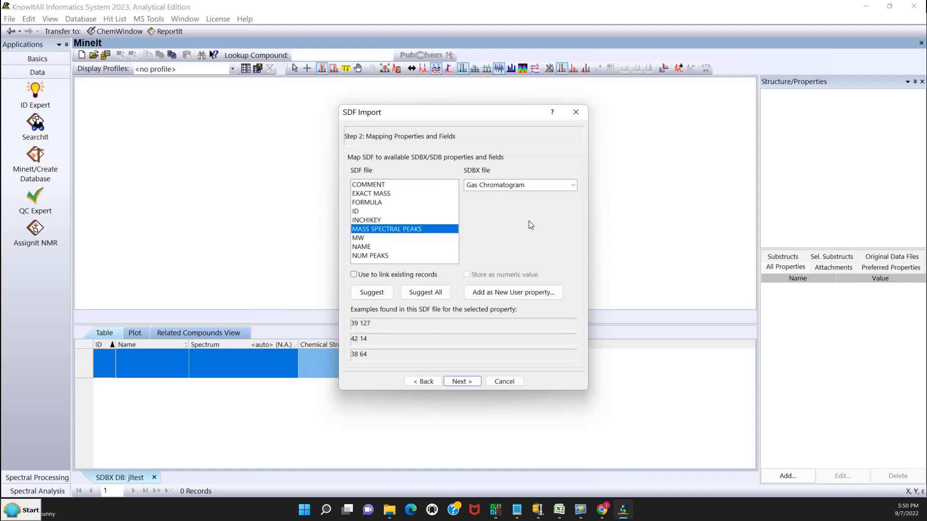
pyautogui.click(573, 185)
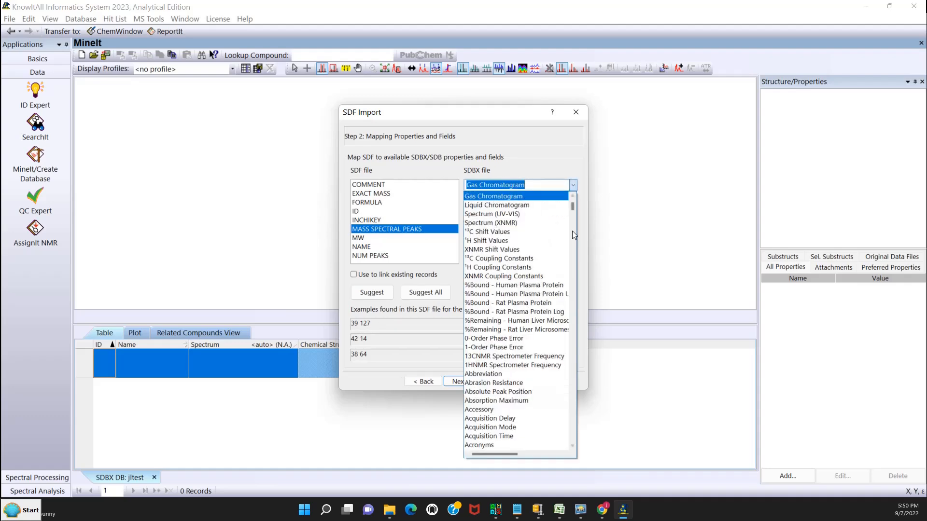
pyautogui.moveTo(573, 207); pyautogui.dragTo(568, 331)
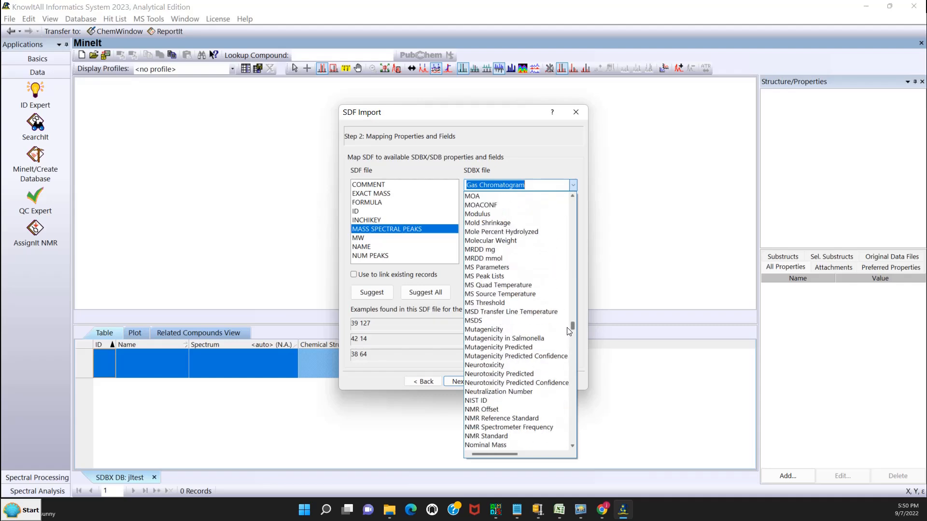
pyautogui.click(513, 277)
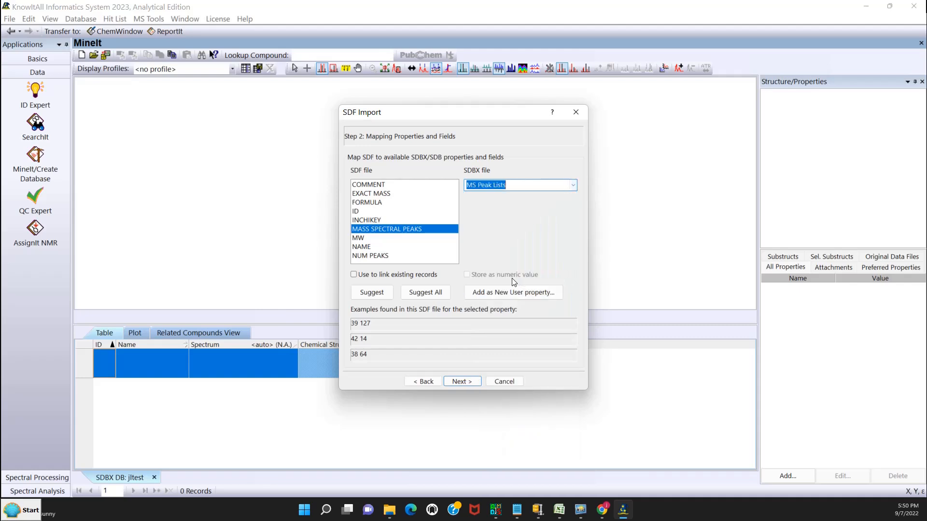
# Map the MW field to Nominal Mass, and check the mappings of NAME and NUM PEAKS.
pyautogui.click(377, 240)
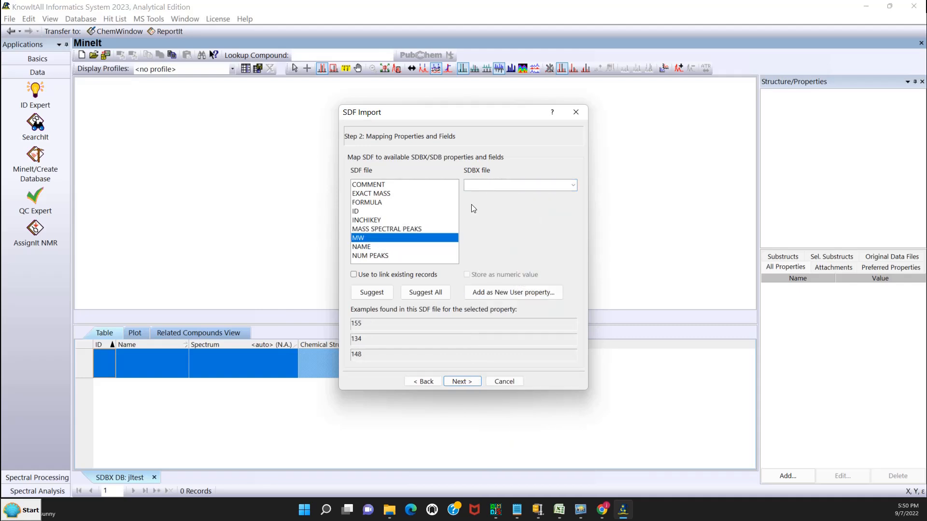
pyautogui.click(471, 189)
pyautogui.write('n')
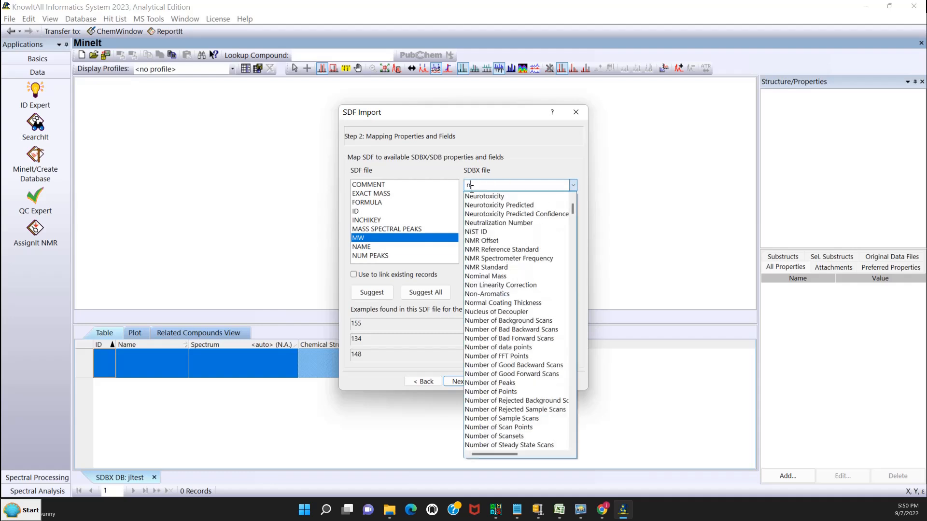
pyautogui.click(514, 276)
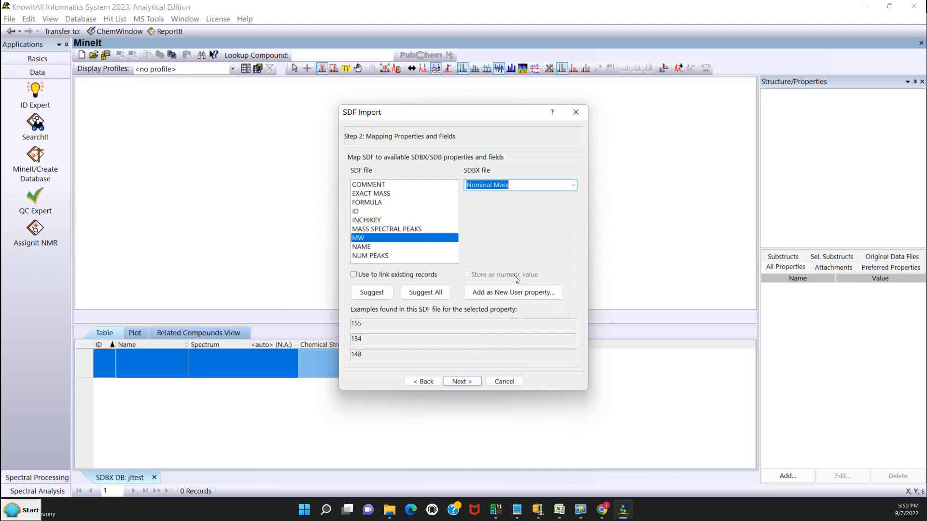
pyautogui.click(384, 246)
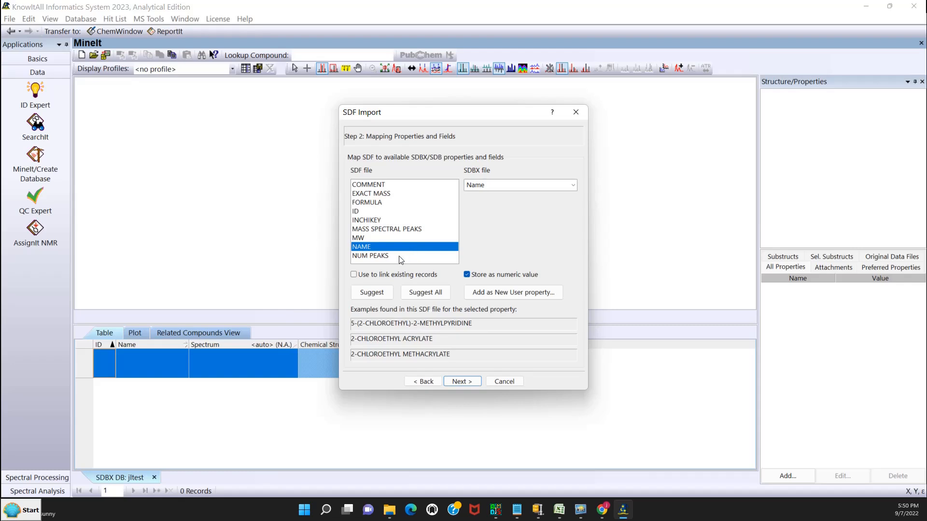
pyautogui.click(400, 257)
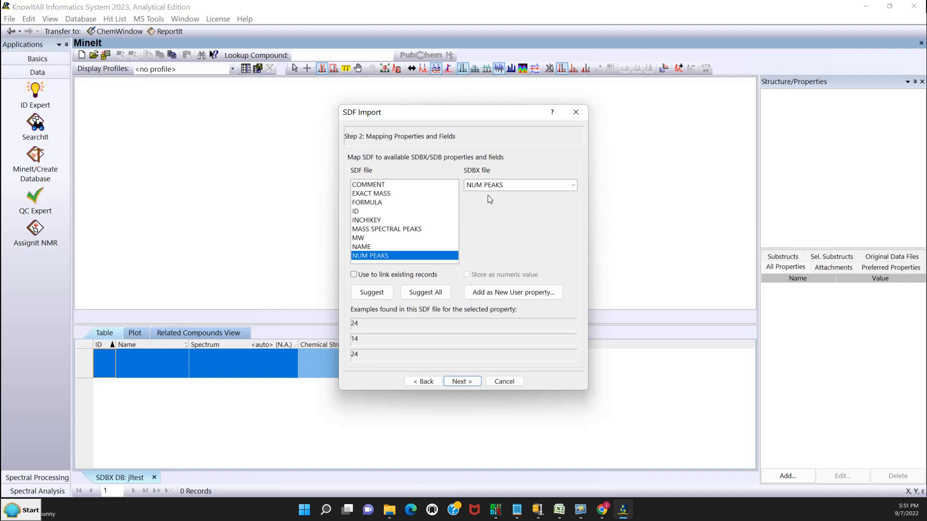
# Turn off storing as numeric value for the COMMENT and FORMULA fields.
pyautogui.click(380, 185)
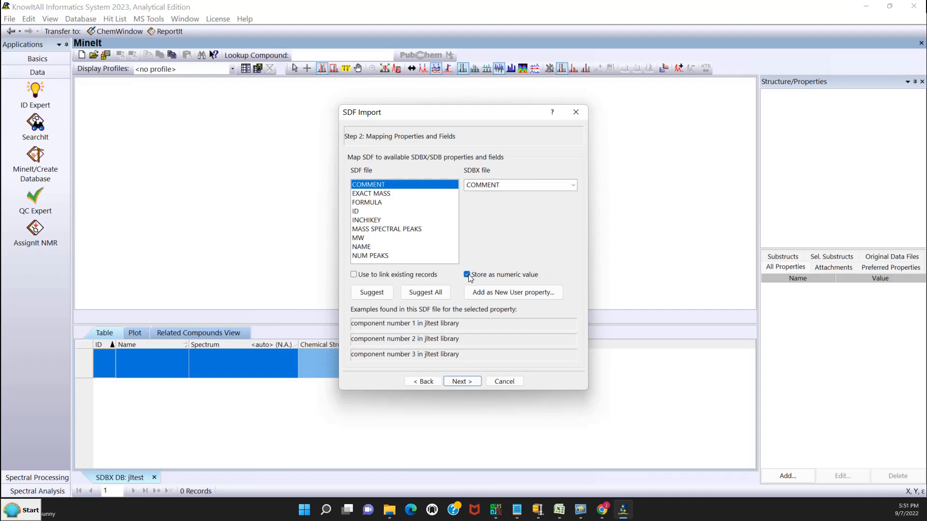
pyautogui.click(468, 276)
pyautogui.click(468, 277)
pyautogui.click(398, 195)
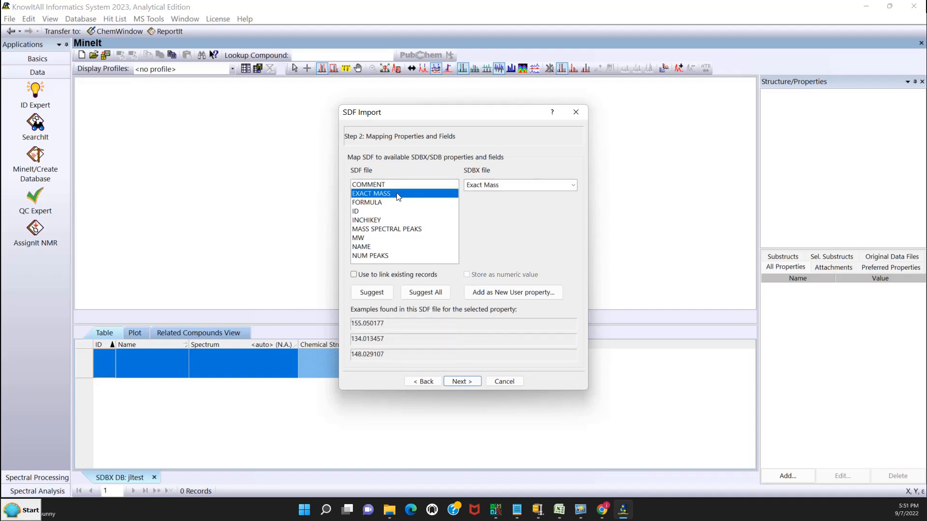
pyautogui.click(384, 203)
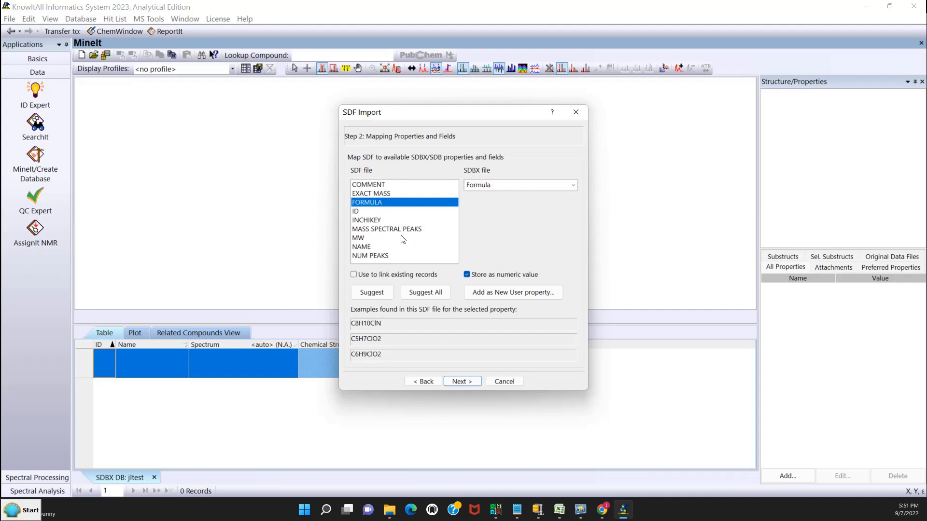
pyautogui.click(466, 275)
# Check the mappings from ID through NUM PEAKS, turning off storing as numeric value for NAME.
pyautogui.click(375, 214)
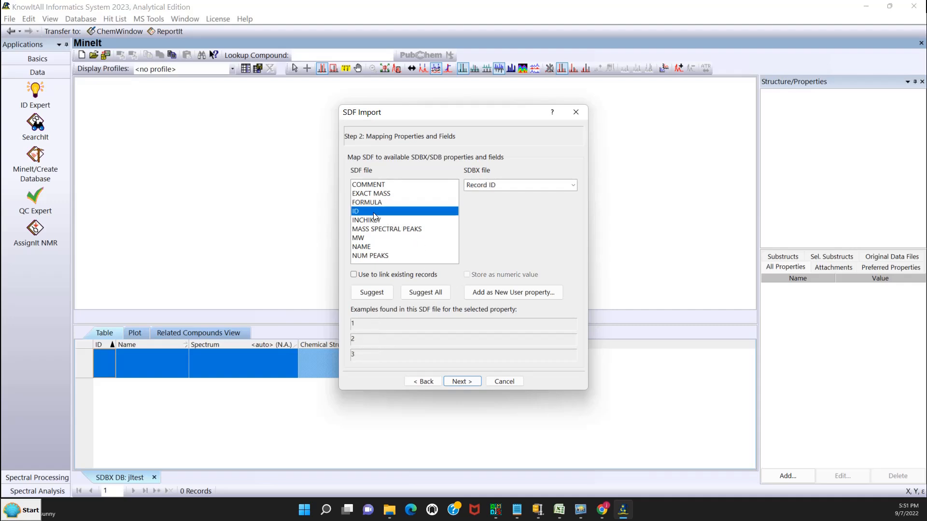
pyautogui.click(371, 219)
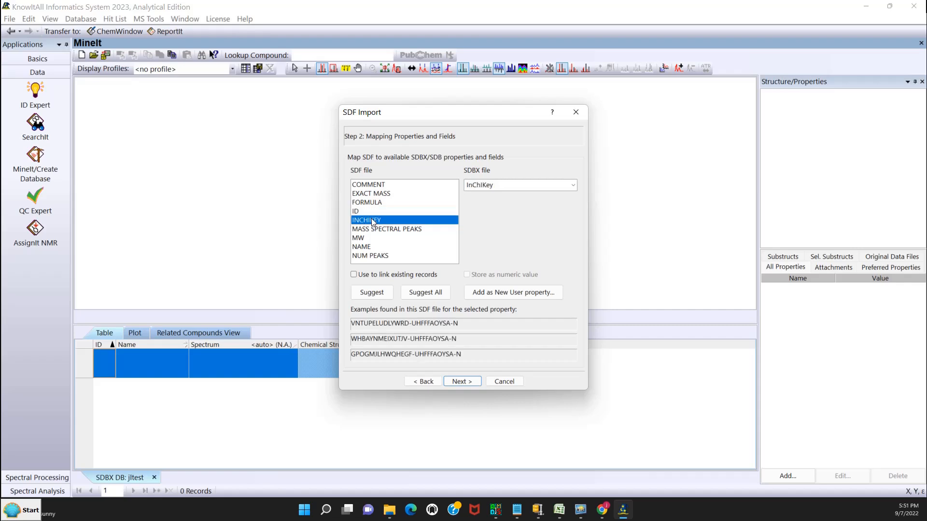
pyautogui.click(368, 230)
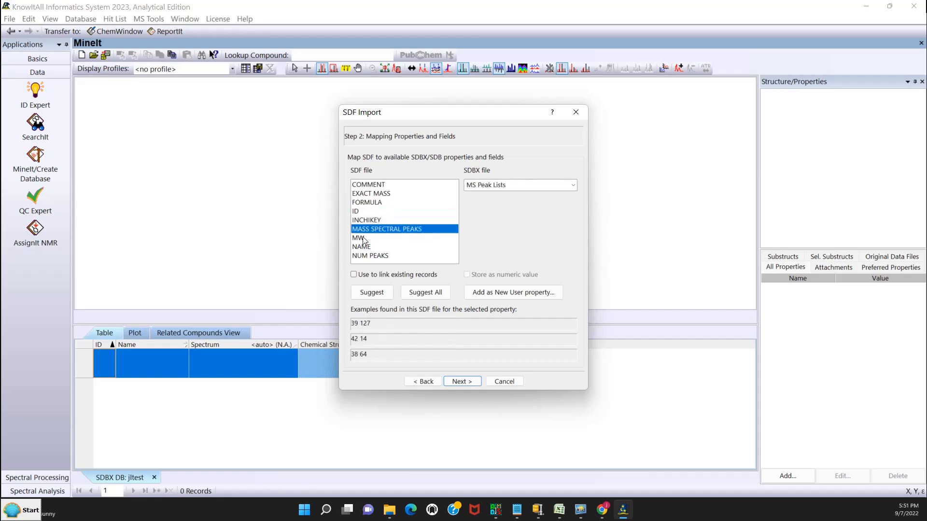
pyautogui.click(363, 237)
pyautogui.click(361, 246)
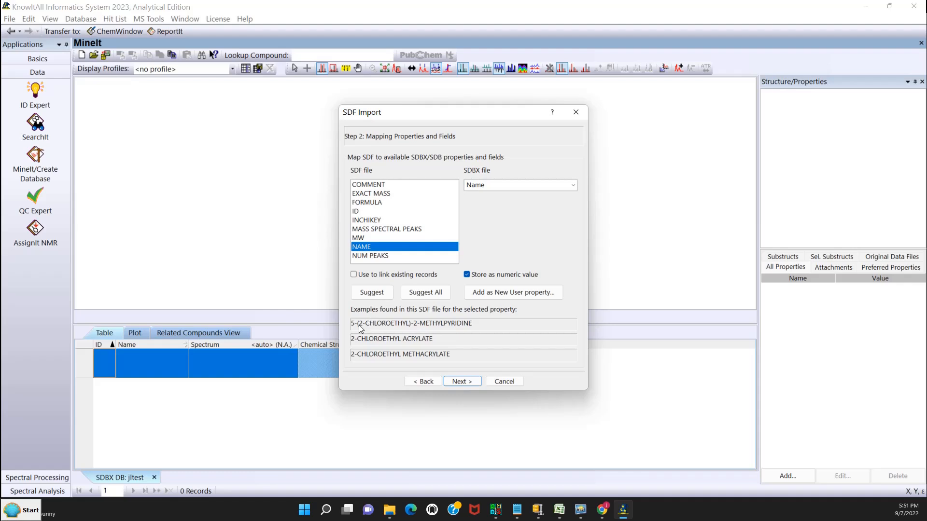
pyautogui.click(467, 275)
pyautogui.click(367, 257)
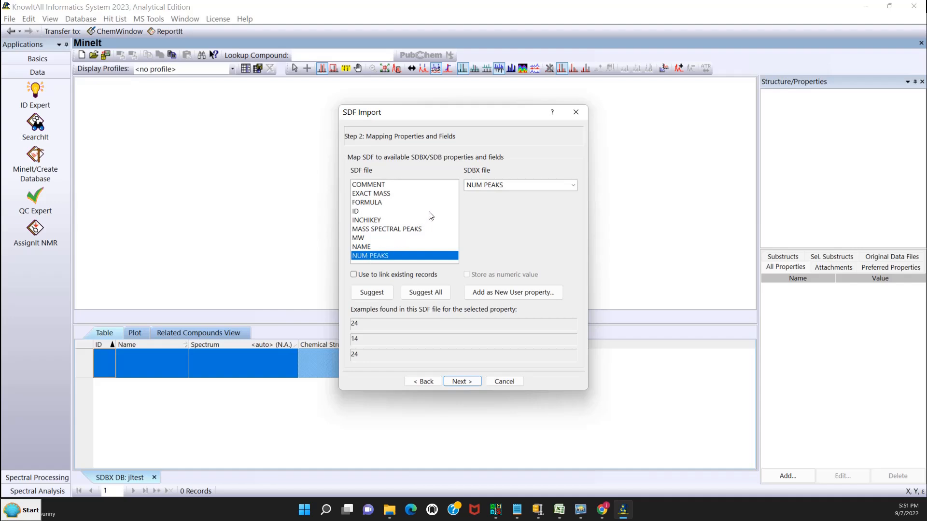
# Import the mapped SDF records and compact the database, leaving deleted records and current indices untouched.
pyautogui.click(463, 382)
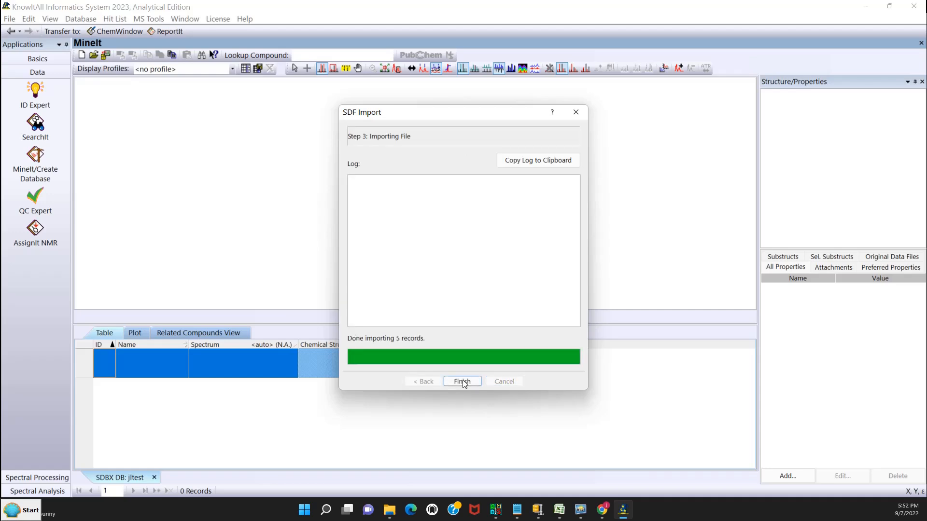
pyautogui.click(462, 381)
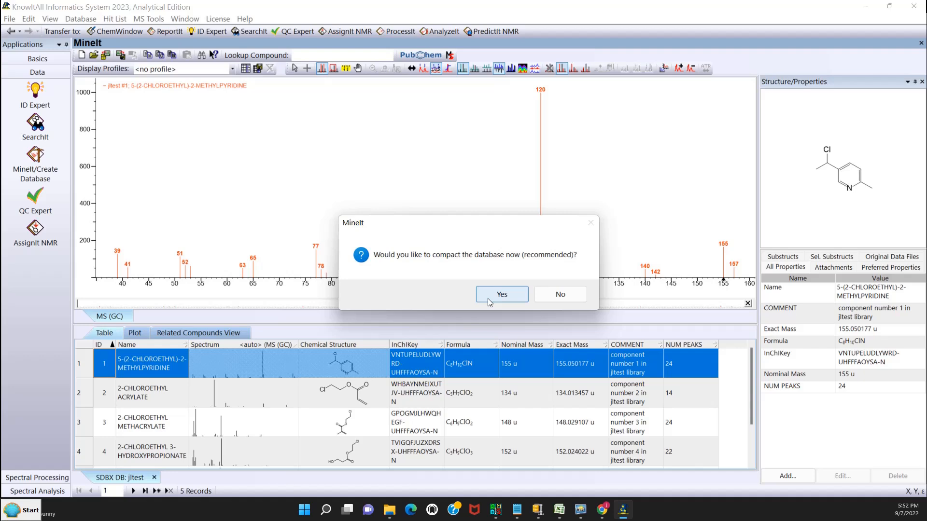
pyautogui.click(491, 297)
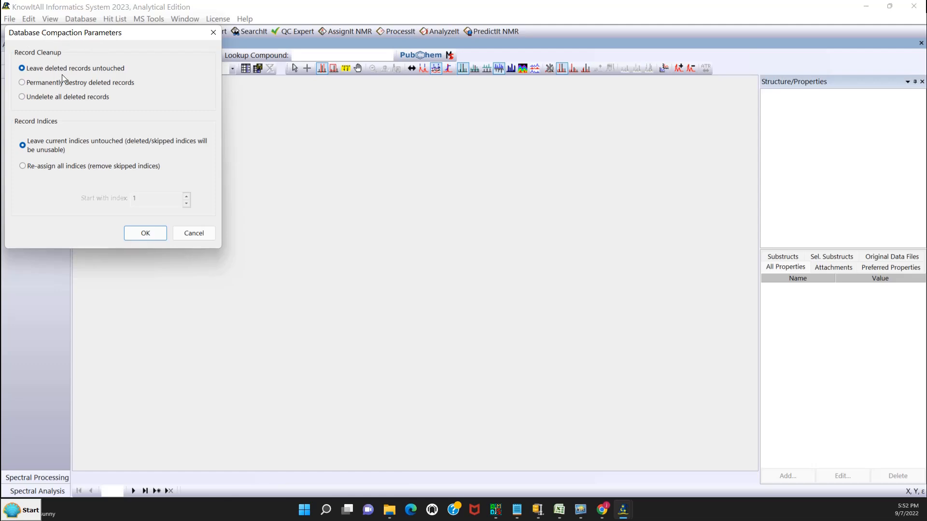
pyautogui.click(146, 234)
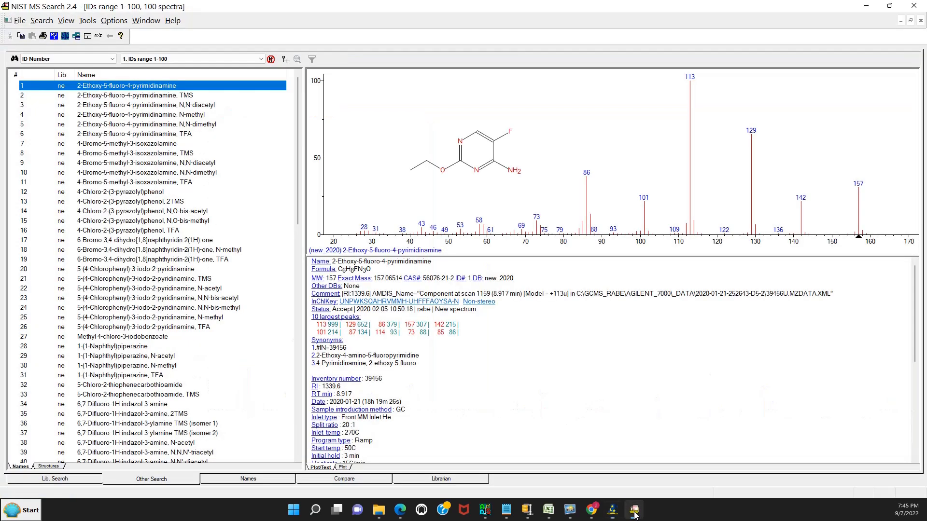
# Switch to NIST MS Search and retrieve the spectra with IDs 1-5 from the jltest library.
pyautogui.click(633, 509)
pyautogui.click(15, 60)
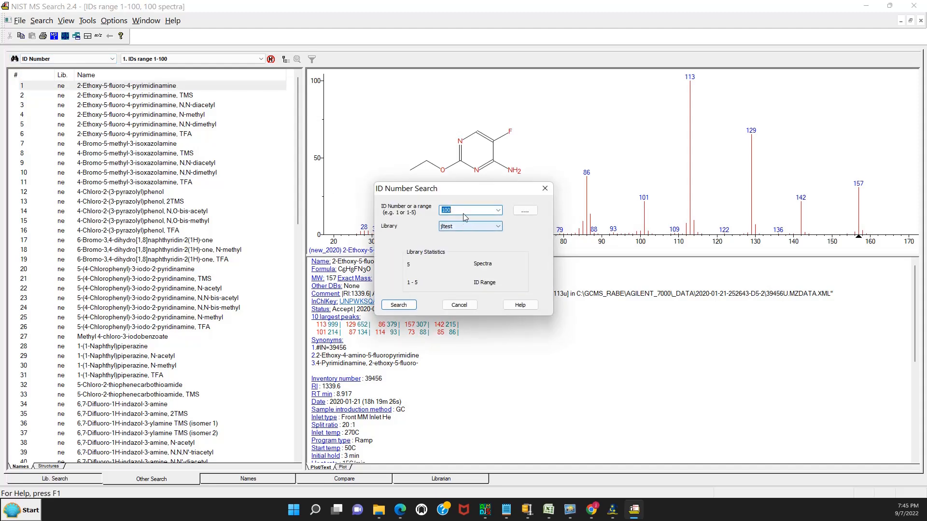
pyautogui.write('1-5')
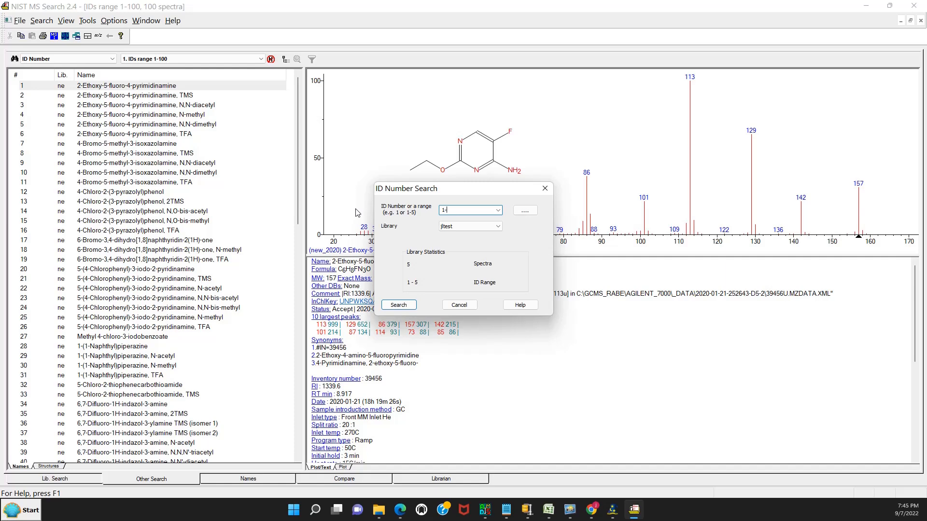
pyautogui.click(390, 305)
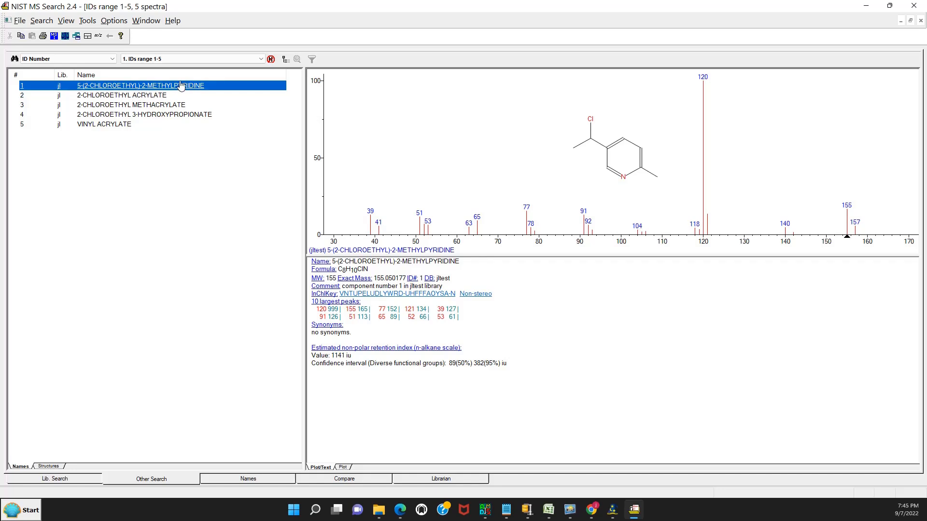
# Export the 5-(2-CHLOROETHYL)-2-METHYLPYRIDINE spectrum as NIST text to jltest1.MSP in the temp folder, overwriting the existing file.
pyautogui.rightClick(181, 86)
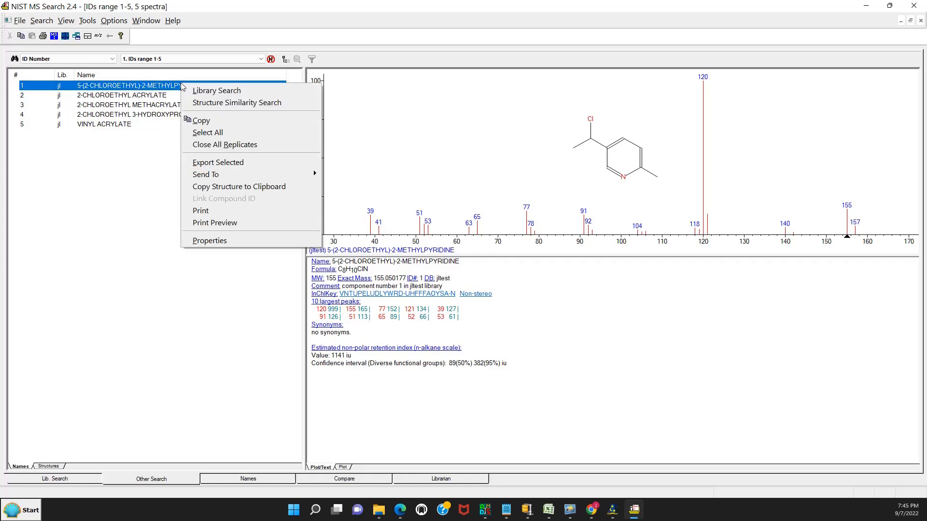
pyautogui.click(202, 164)
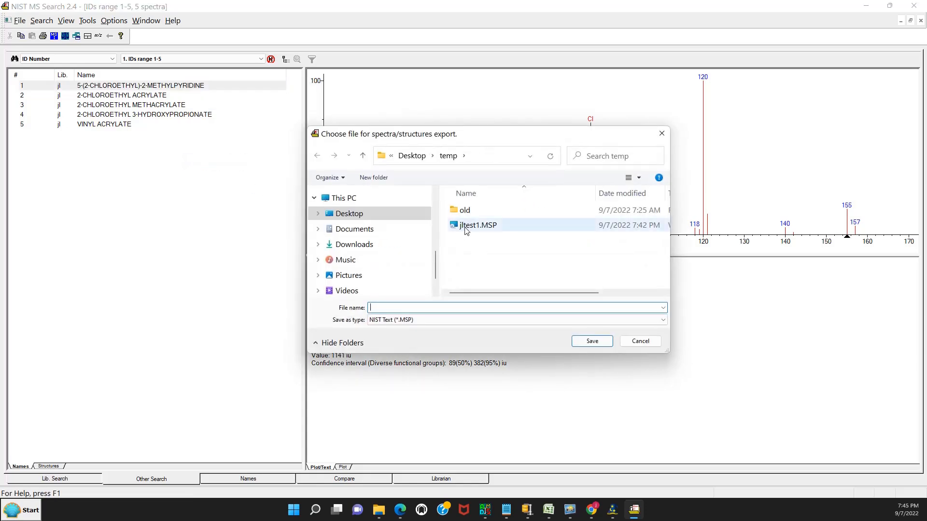
pyautogui.click(465, 227)
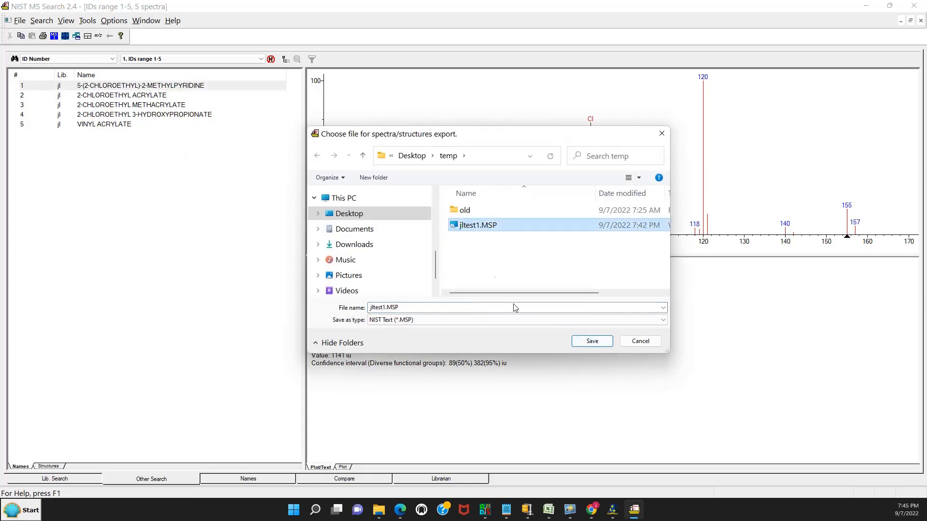
pyautogui.click(583, 343)
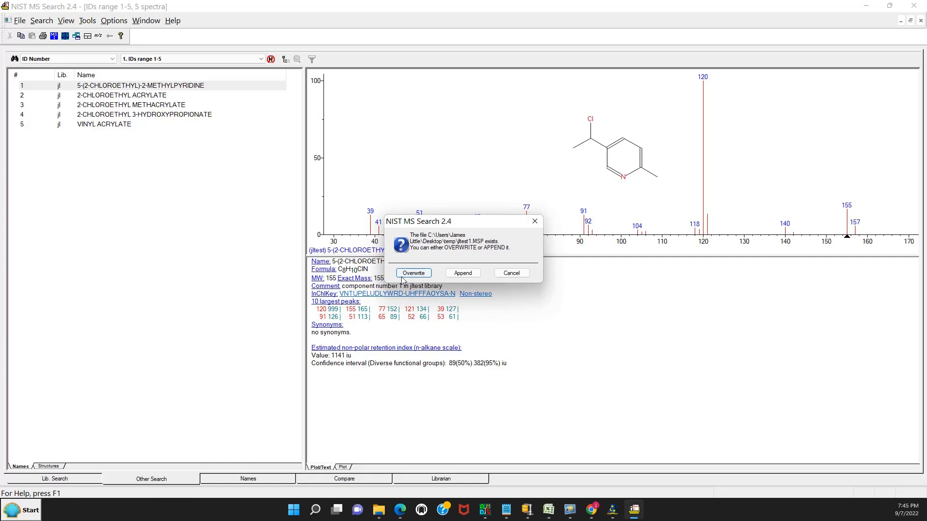
pyautogui.click(404, 275)
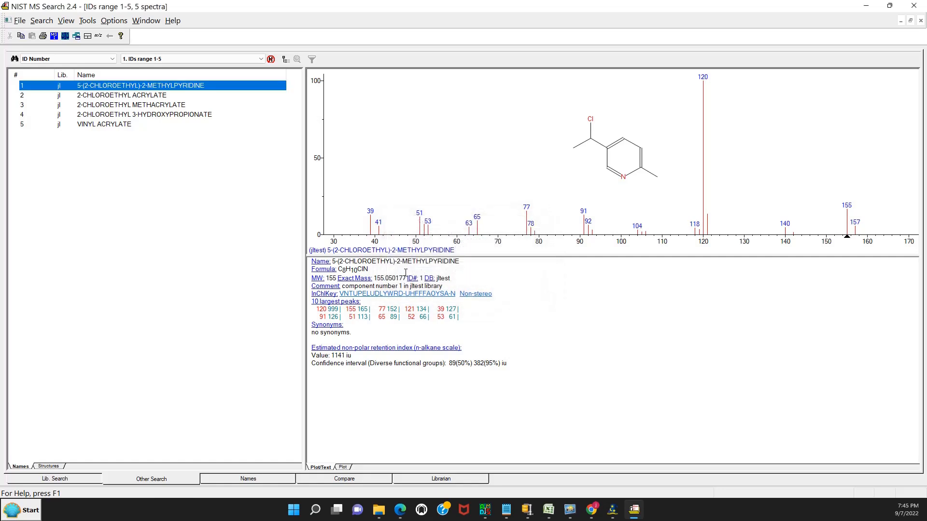
# Switch to KnowItAll and open jltest1.MSP from the temp folder in SearchIt as the MS (GC) query spectrum.
pyautogui.click(613, 509)
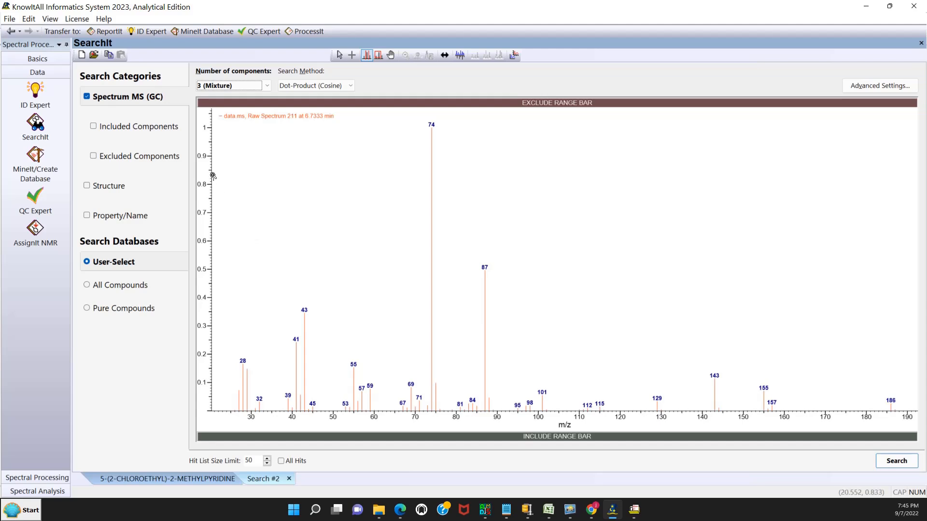
pyautogui.click(37, 124)
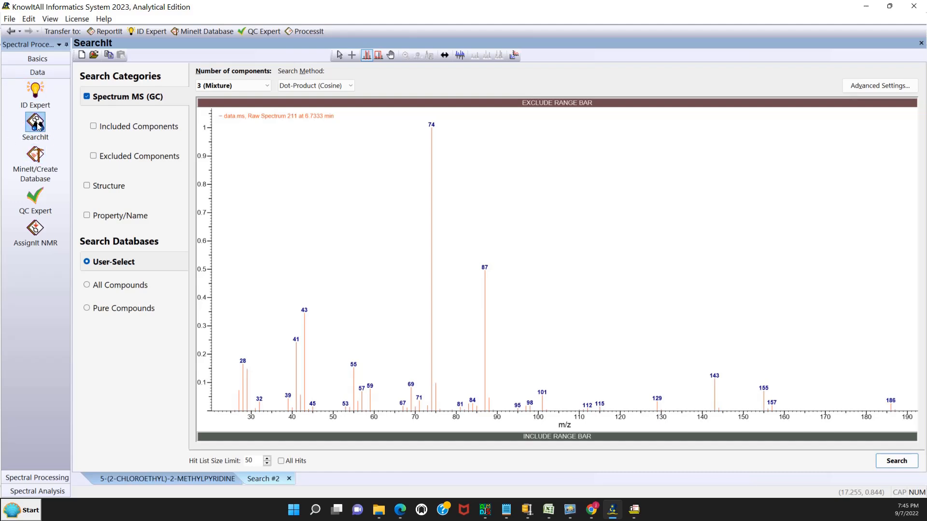
pyautogui.click(12, 20)
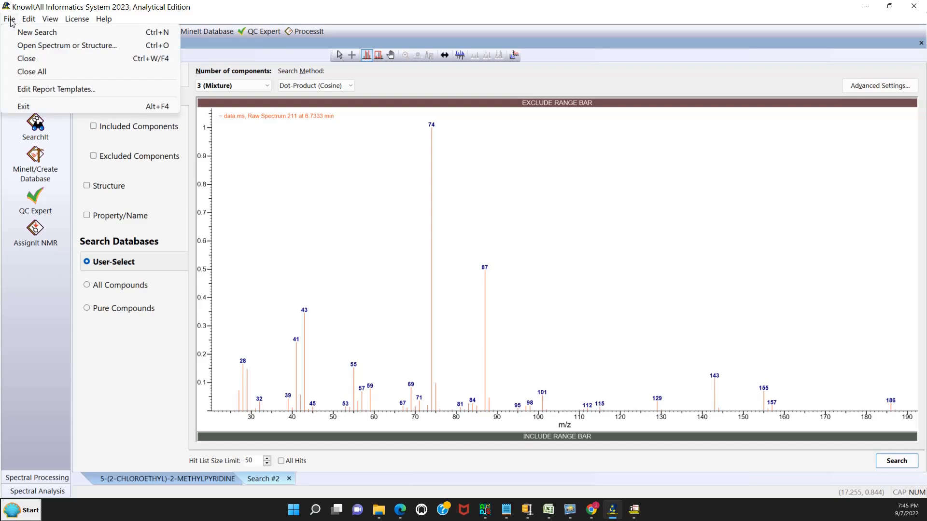
pyautogui.click(24, 47)
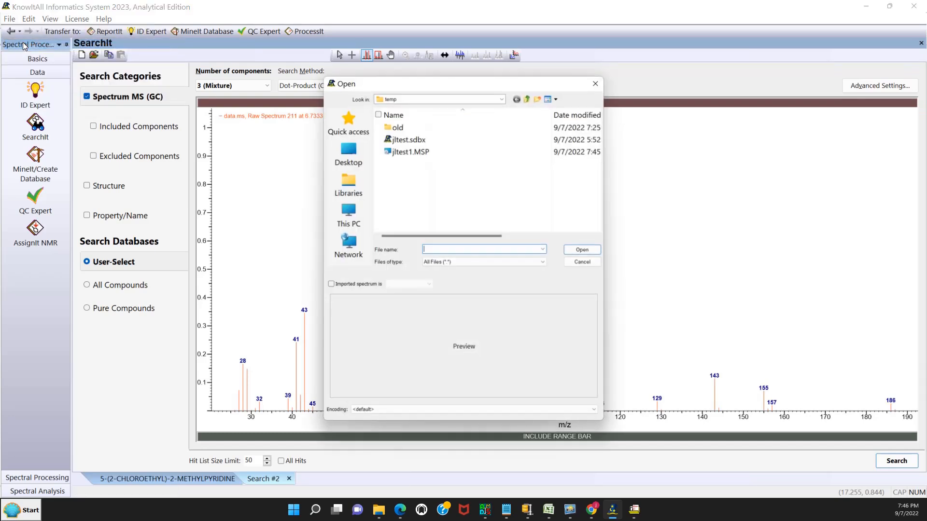
pyautogui.click(398, 150)
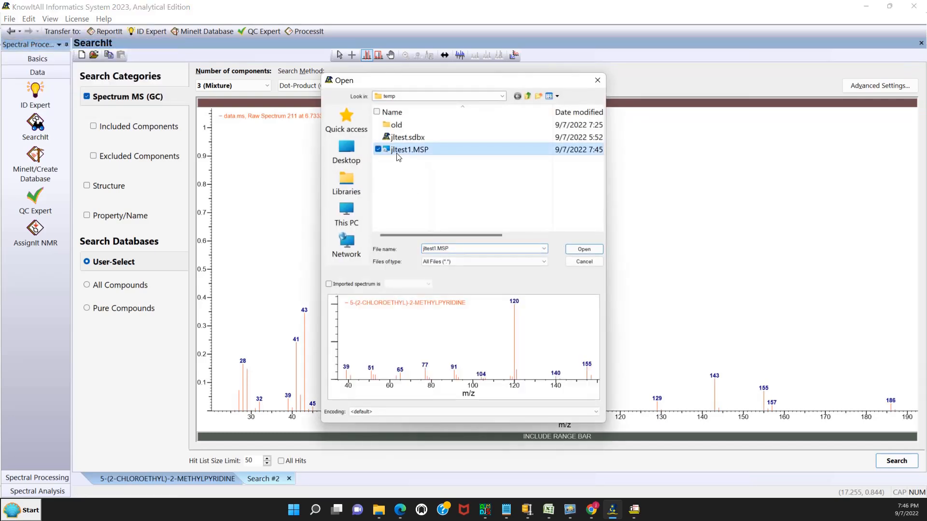
pyautogui.click(589, 250)
pyautogui.click(144, 128)
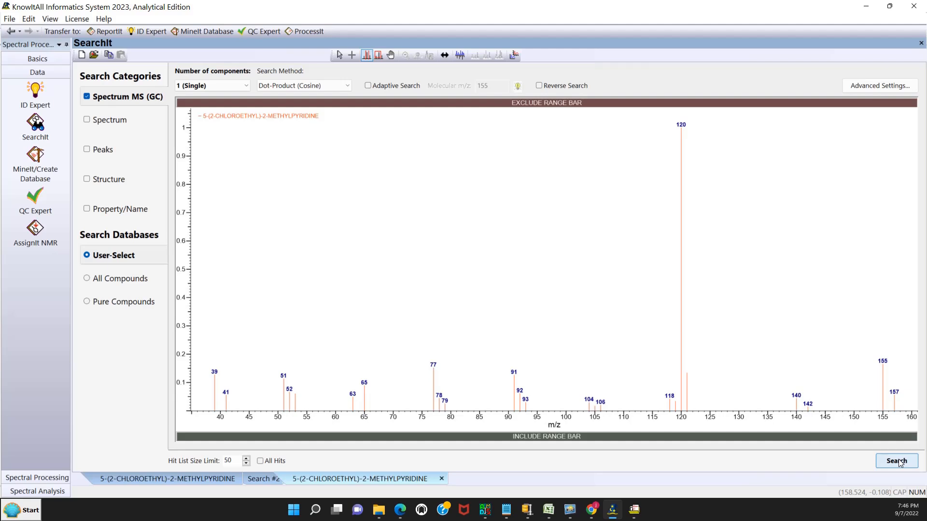
# Open the user-selected search databases and limit the available ones to the MS (GC) spectral technique.
pyautogui.click(104, 260)
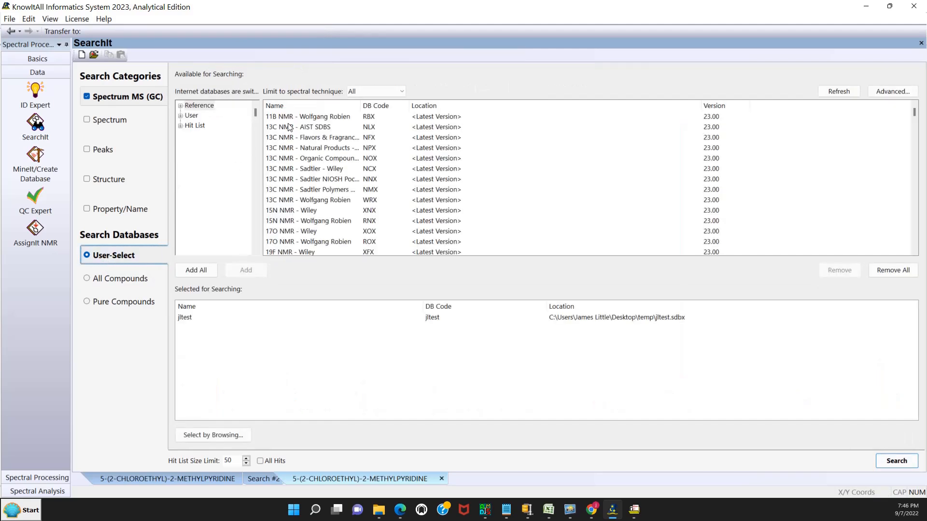
pyautogui.click(399, 91)
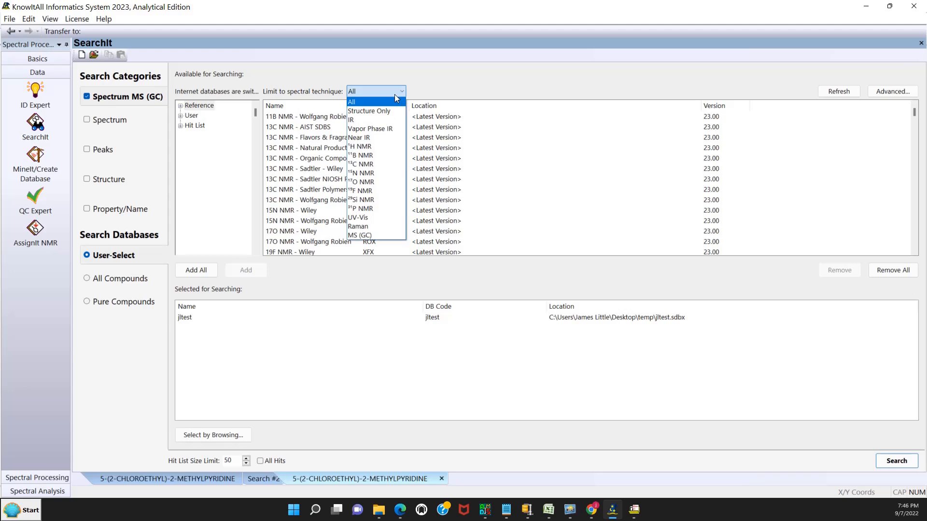
pyautogui.click(353, 235)
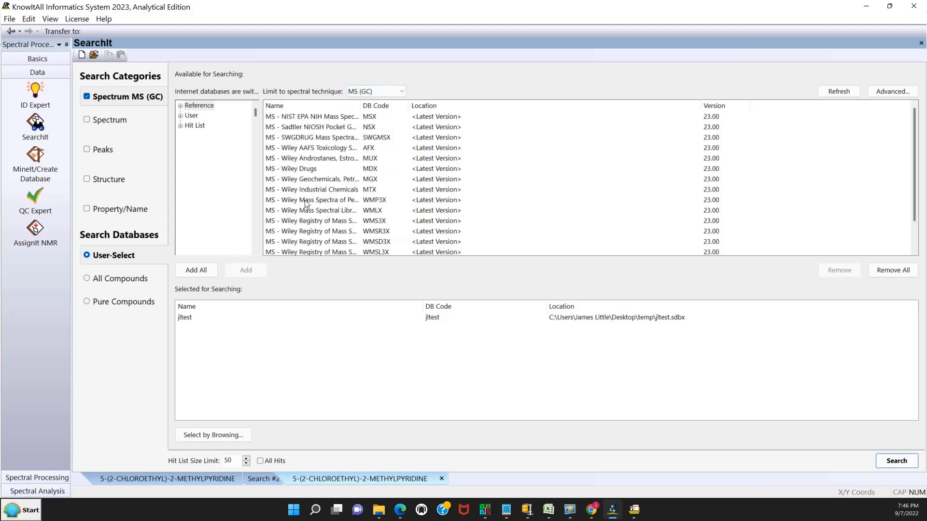
# Find jltest among the User databases and add it to the databases selected for searching.
pyautogui.click(181, 106)
pyautogui.scroll(-2, 184, 220)
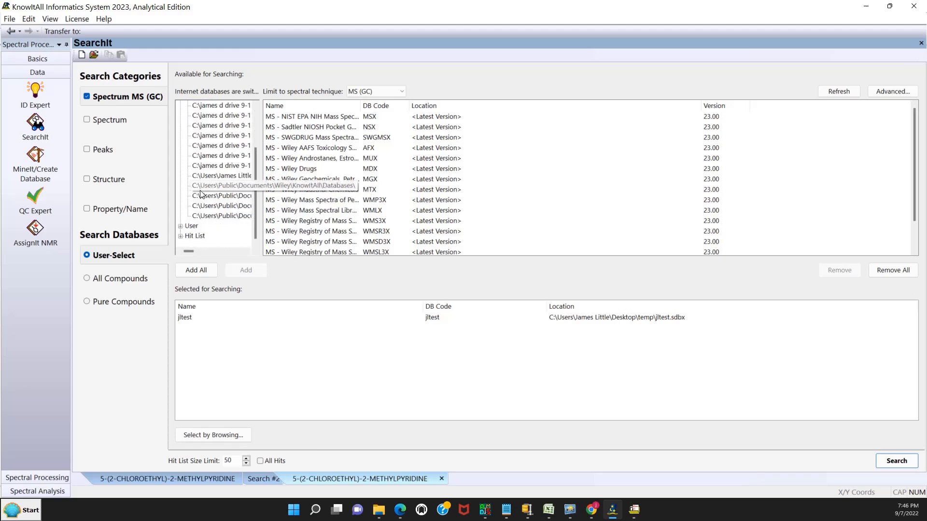
pyautogui.click(181, 226)
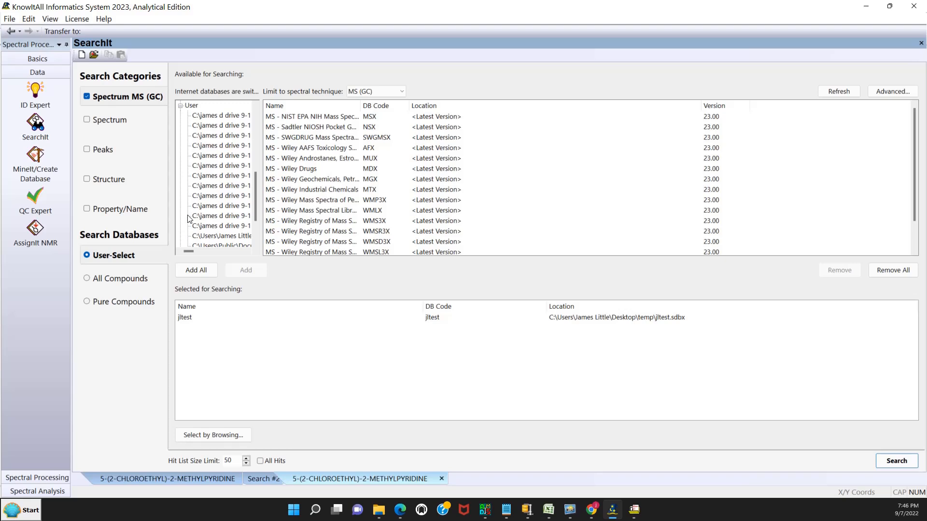
pyautogui.click(188, 106)
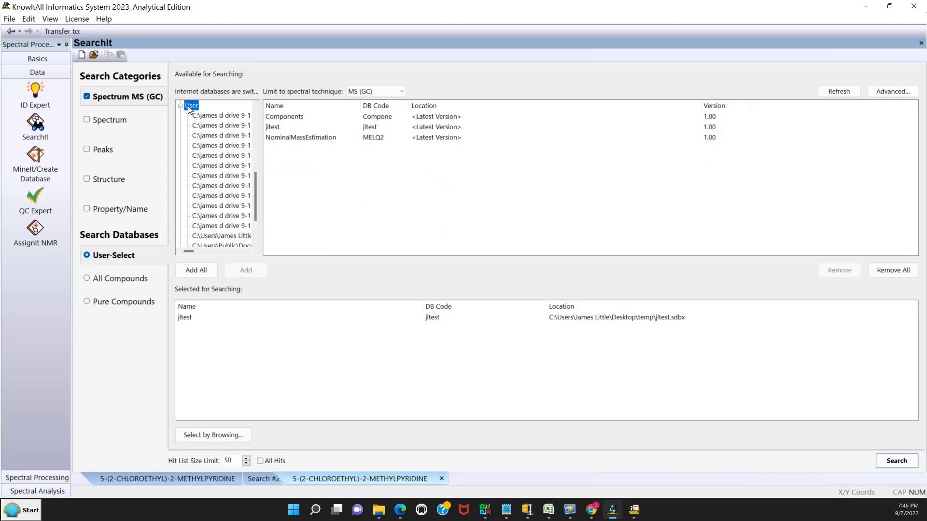
pyautogui.click(271, 128)
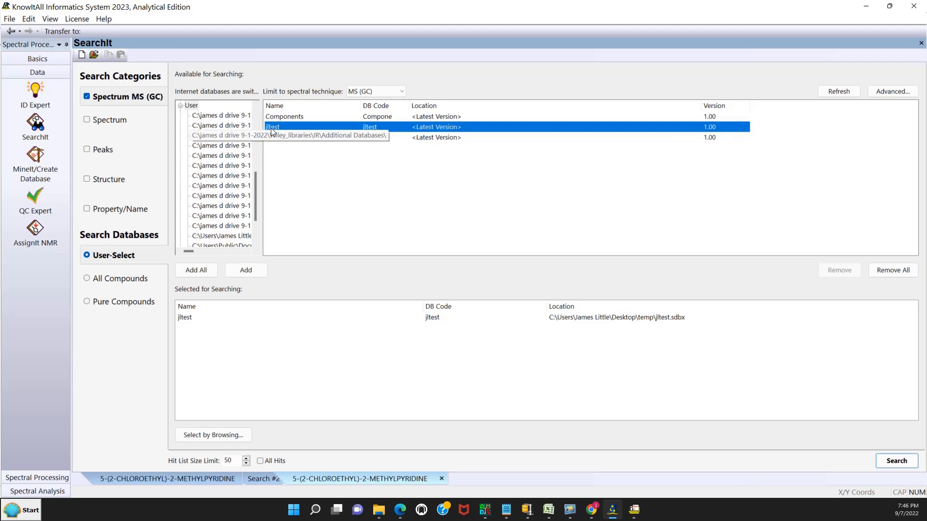
pyautogui.click(243, 269)
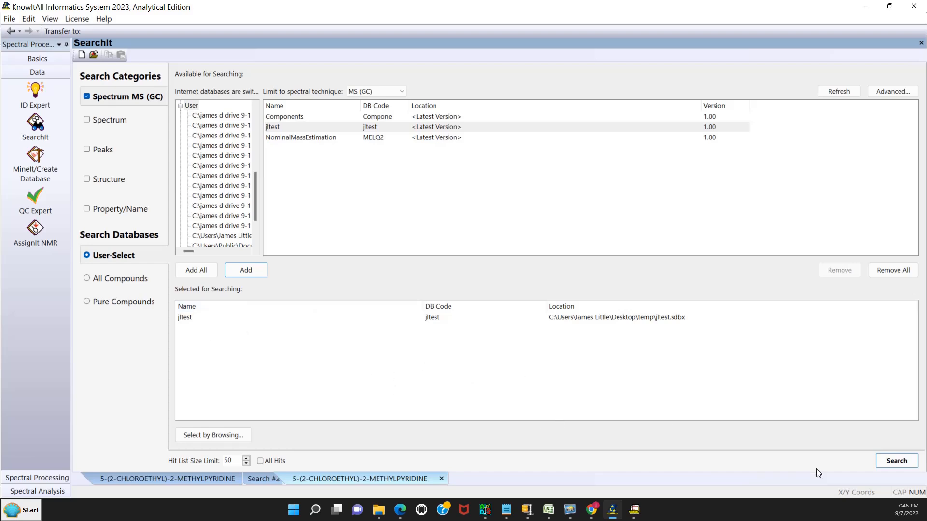
# Review and accept the advanced MS (GC) search settings, run the single-component Dot-Product (Cosine) search, and select the first hit.
pyautogui.click(130, 100)
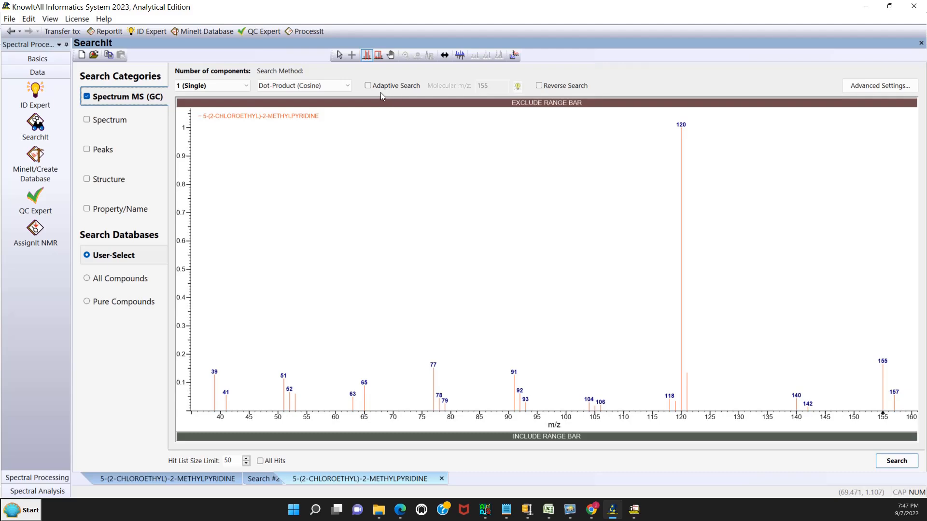
pyautogui.click(851, 91)
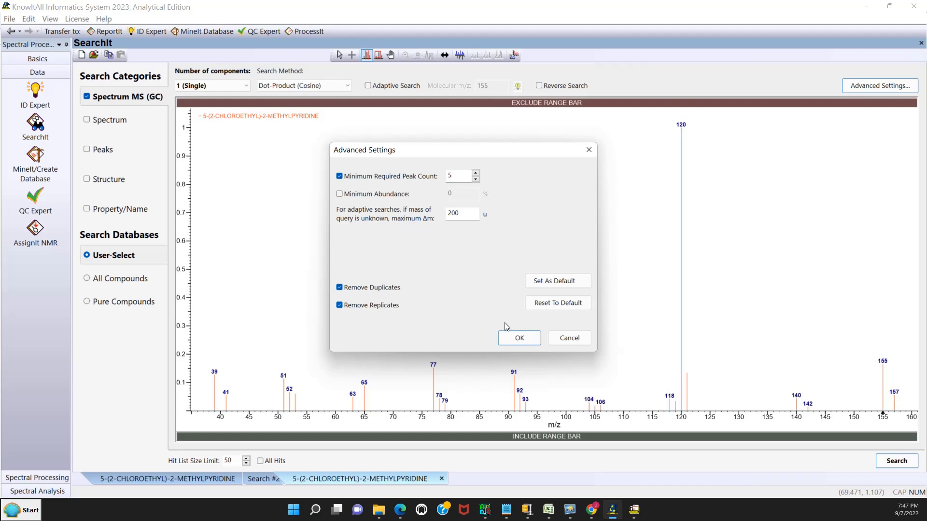
pyautogui.click(518, 338)
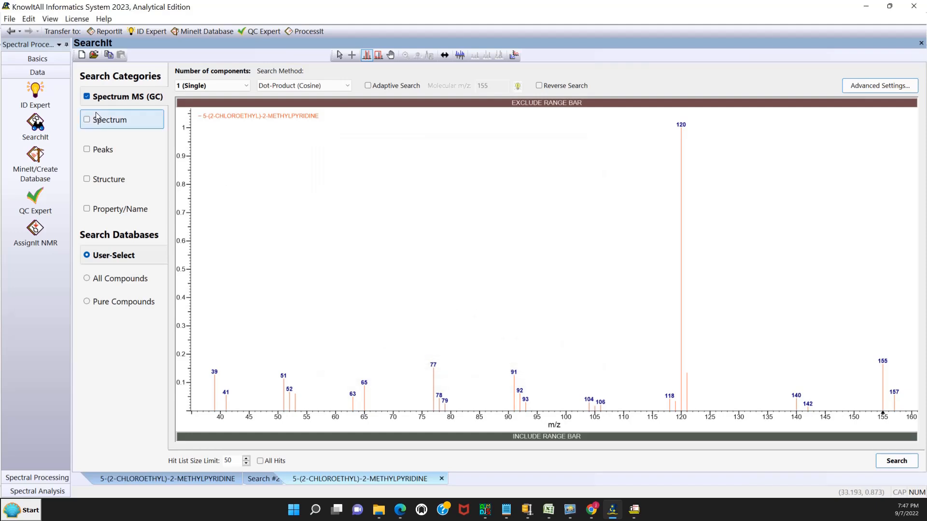
pyautogui.click(893, 462)
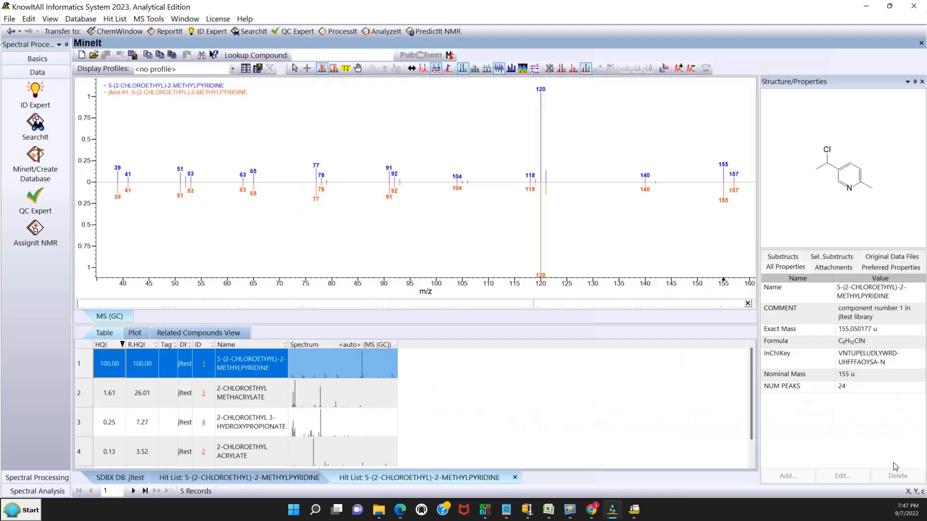
pyautogui.click(83, 366)
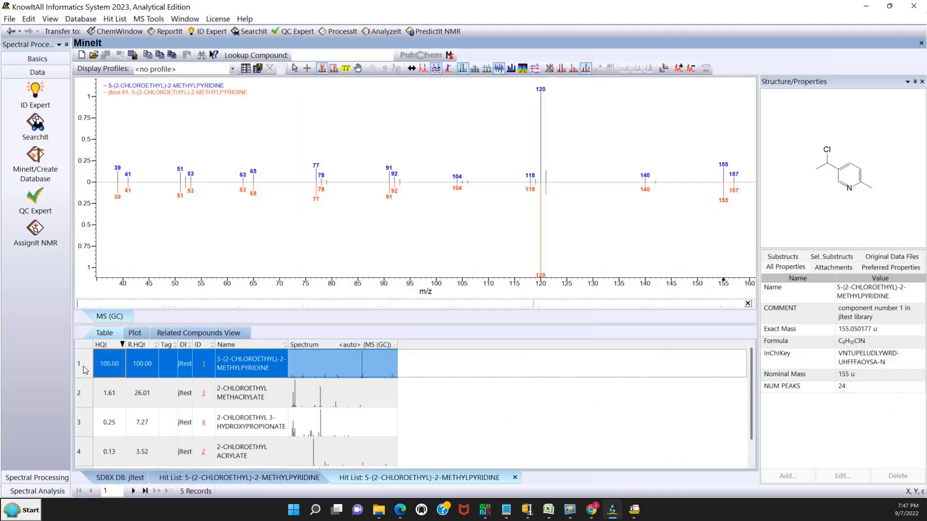